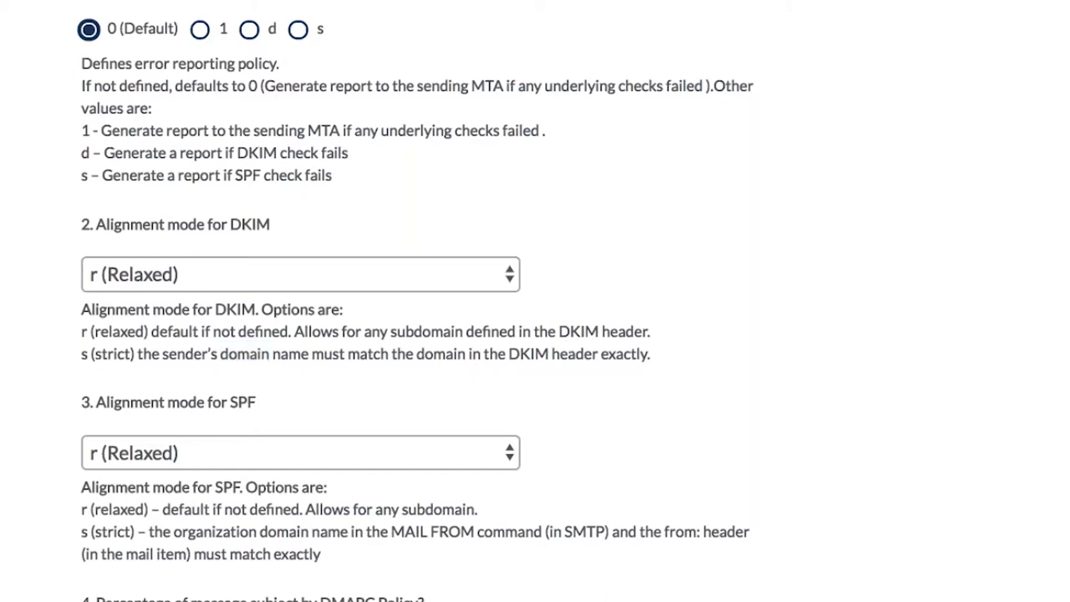
- Review the optional DMARC settings for DKIM alignment, SPF alignment and the percentage of messages subject to the policy
{"action": "scroll", "coordinate": [415, 301], "scroll_direction": "down", "scroll_amount": 3}
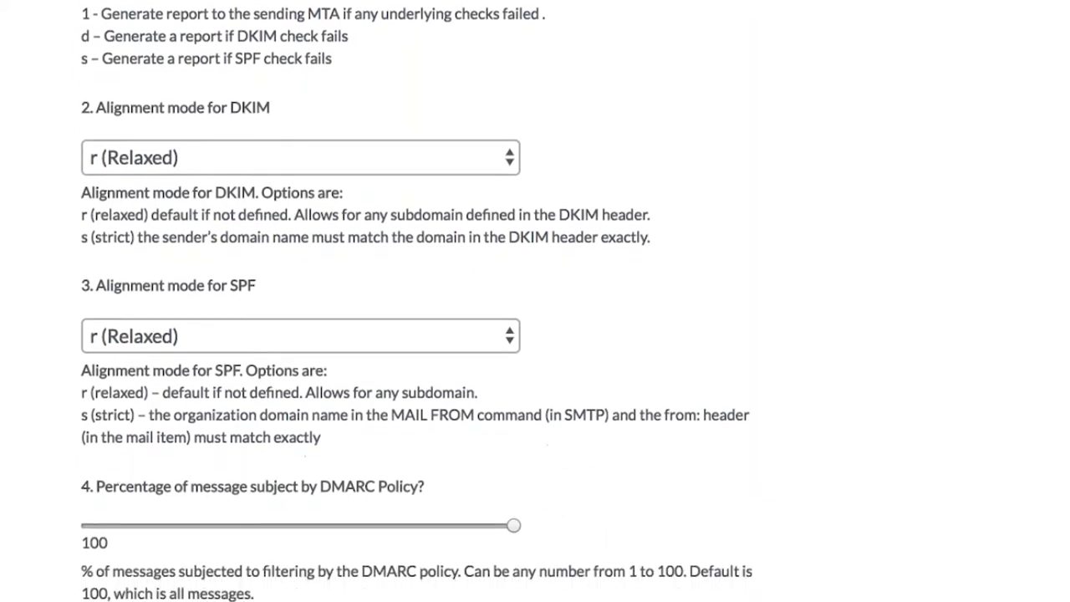
{"action": "scroll", "coordinate": [415, 301], "scroll_direction": "down", "scroll_amount": 3}
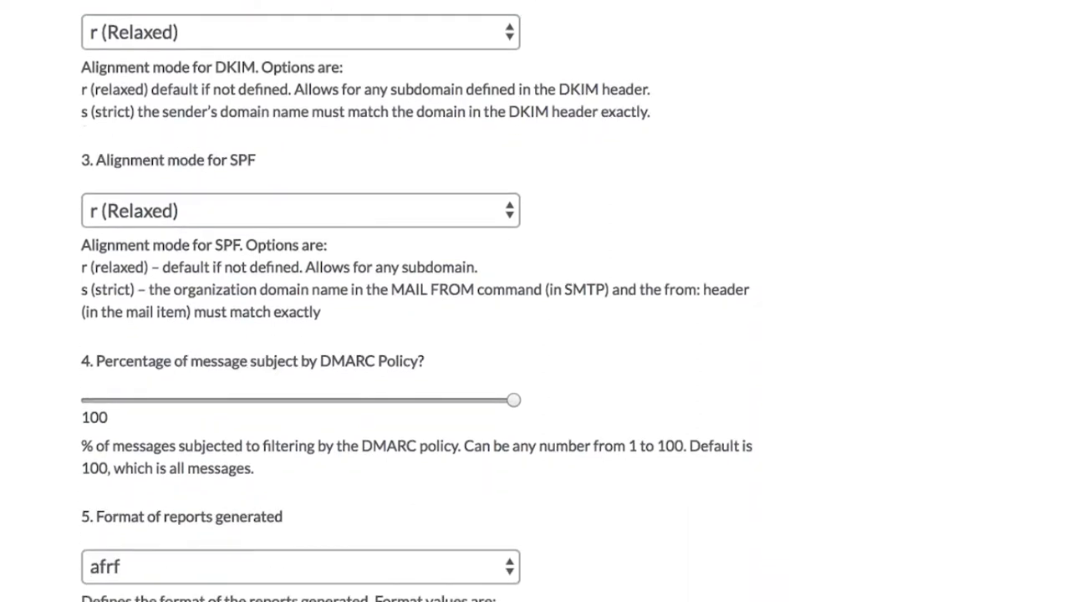
{"action": "scroll", "coordinate": [415, 301], "scroll_direction": "down", "scroll_amount": 2}
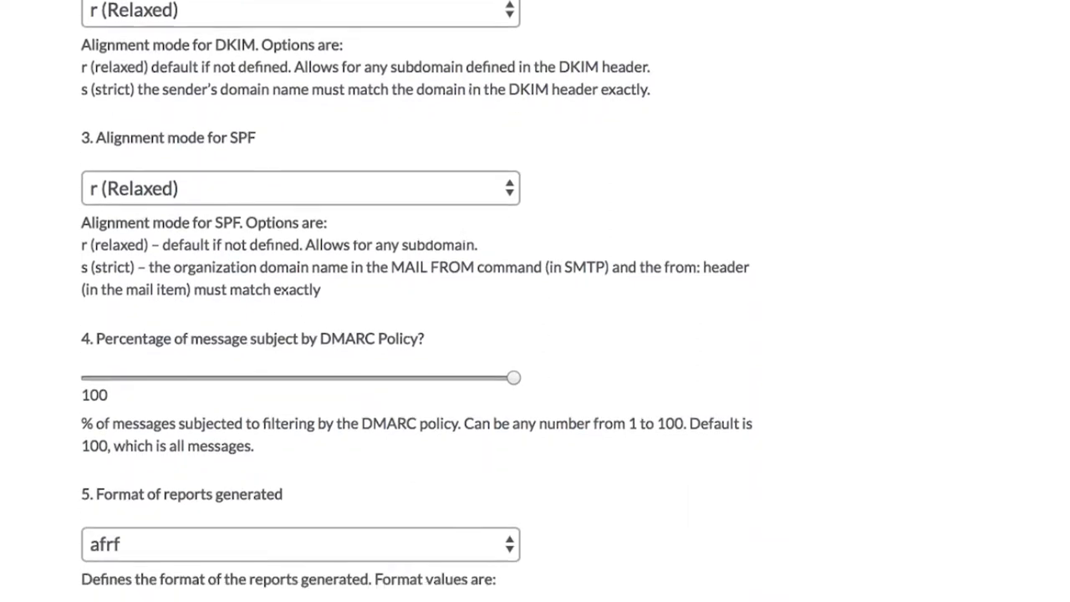
{"action": "left_click_drag", "start_coordinate": [511, 339], "coordinate": [551, 351]}
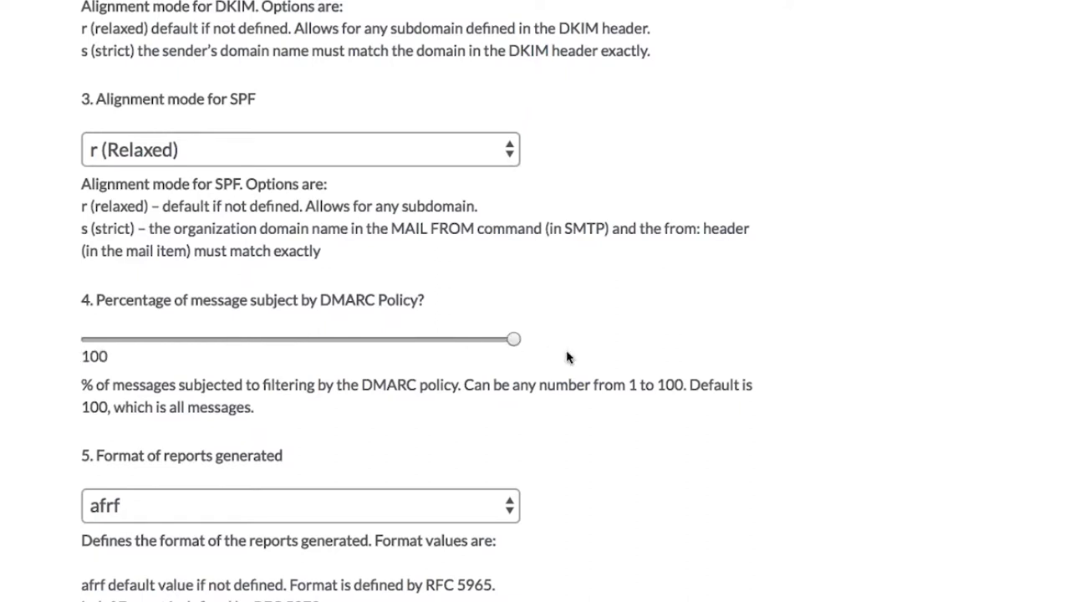
{"action": "scroll", "coordinate": [535, 334], "scroll_direction": "down", "scroll_amount": 2}
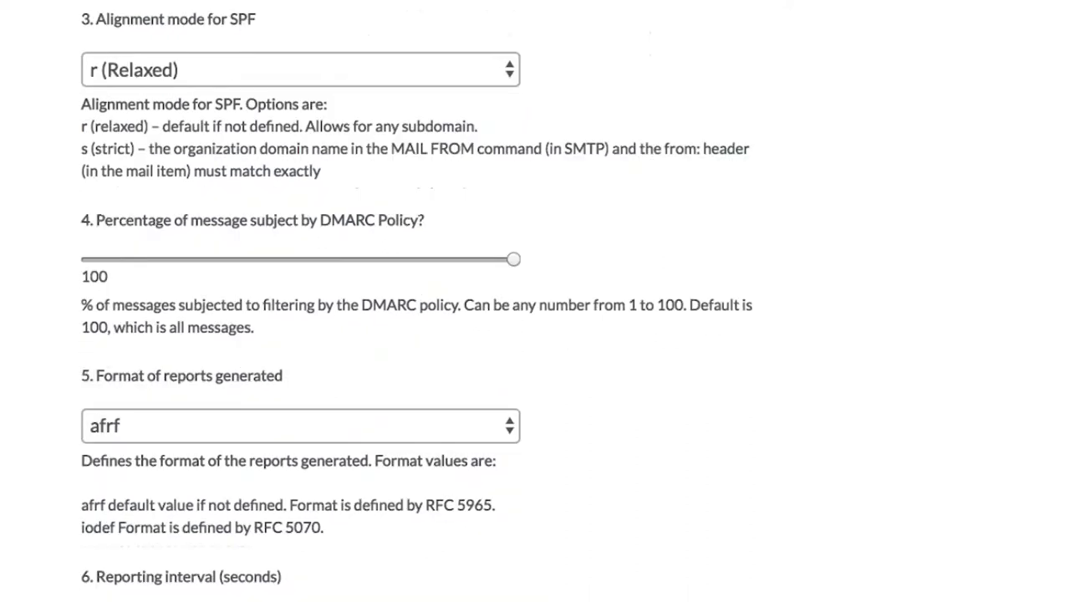
{"action": "scroll", "coordinate": [535, 335], "scroll_direction": "down", "scroll_amount": 1}
{"action": "scroll", "coordinate": [509, 286], "scroll_direction": "down", "scroll_amount": 3}
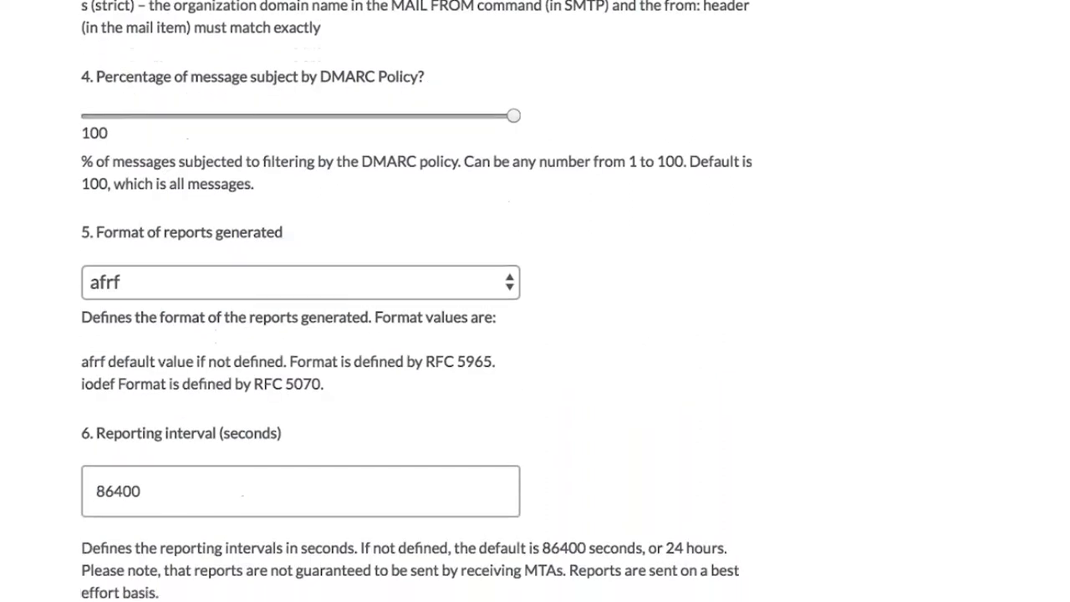
- Review the report format options, the reporting interval in seconds and the hours-to-seconds converter
{"action": "left_click", "coordinate": [509, 286]}
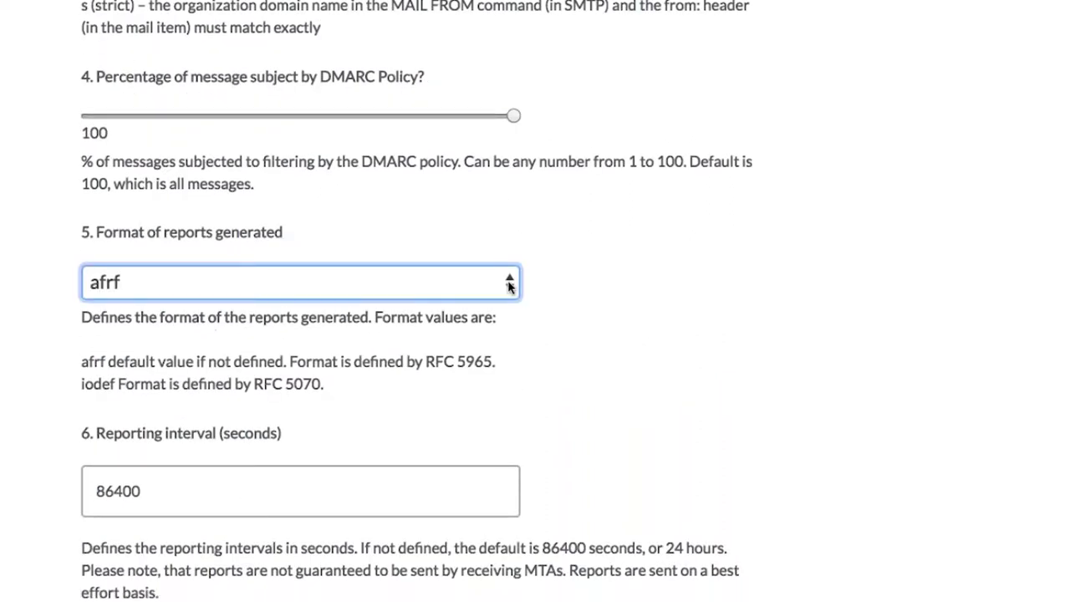
{"action": "double_click", "coordinate": [470, 361]}
{"action": "left_click", "coordinate": [470, 361]}
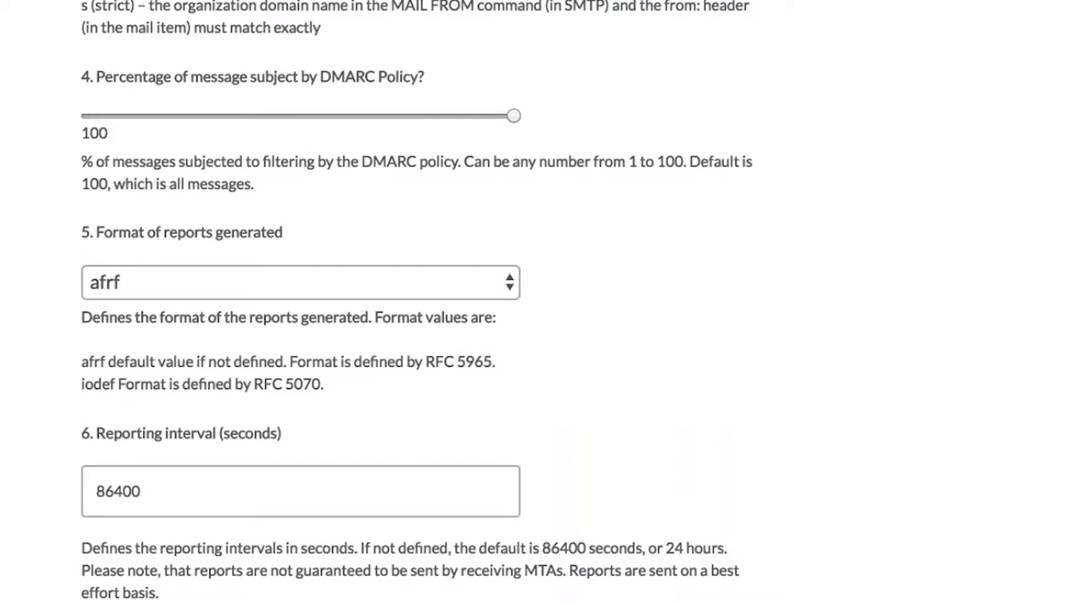
{"action": "scroll", "coordinate": [521, 374], "scroll_direction": "down", "scroll_amount": 1}
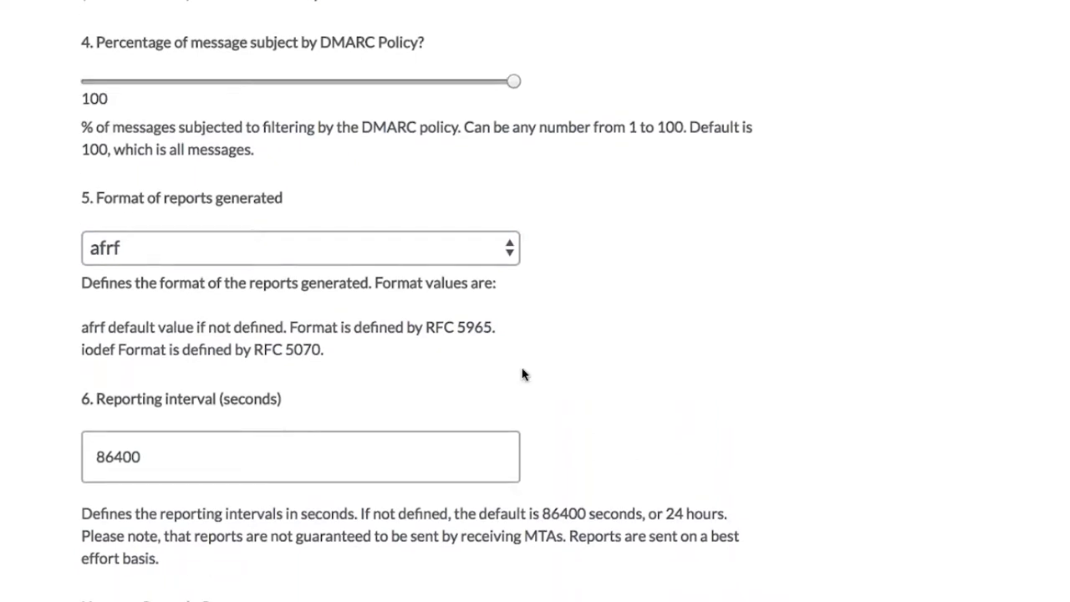
{"action": "scroll", "coordinate": [521, 374], "scroll_direction": "down", "scroll_amount": 3}
{"action": "left_click", "coordinate": [401, 345]}
{"action": "double_click", "coordinate": [401, 344]}
{"action": "left_click", "coordinate": [401, 345]}
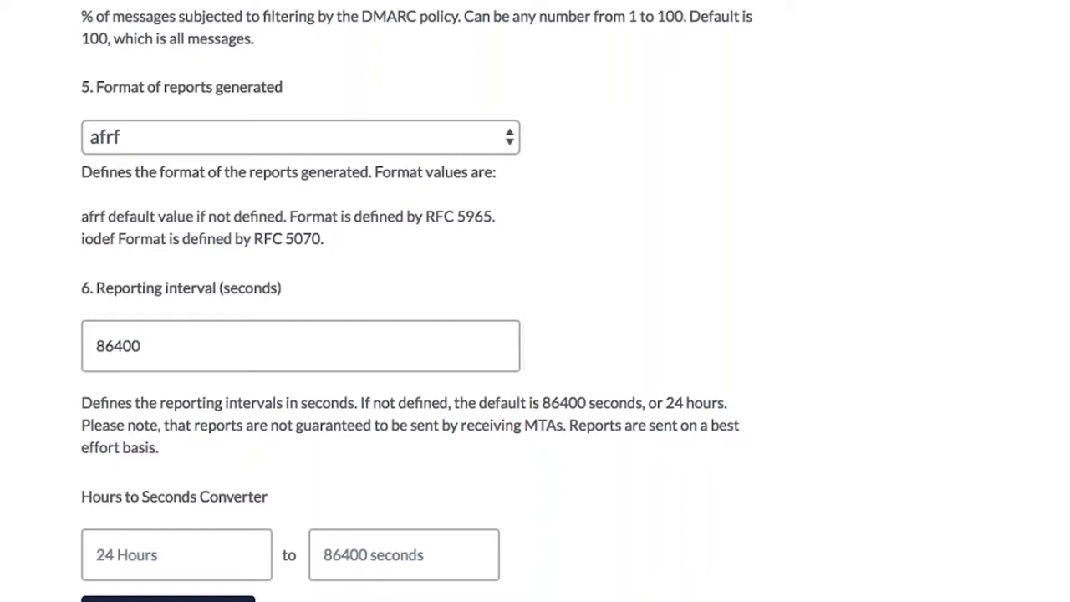
{"action": "left_click", "coordinate": [141, 564]}
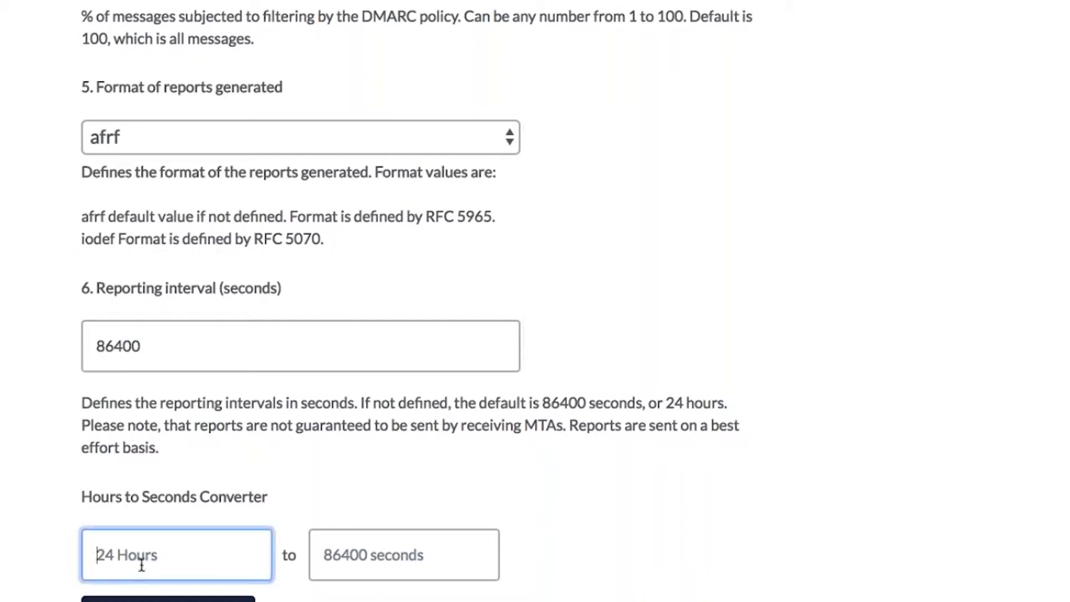
{"action": "key", "text": "shift+Tab"}
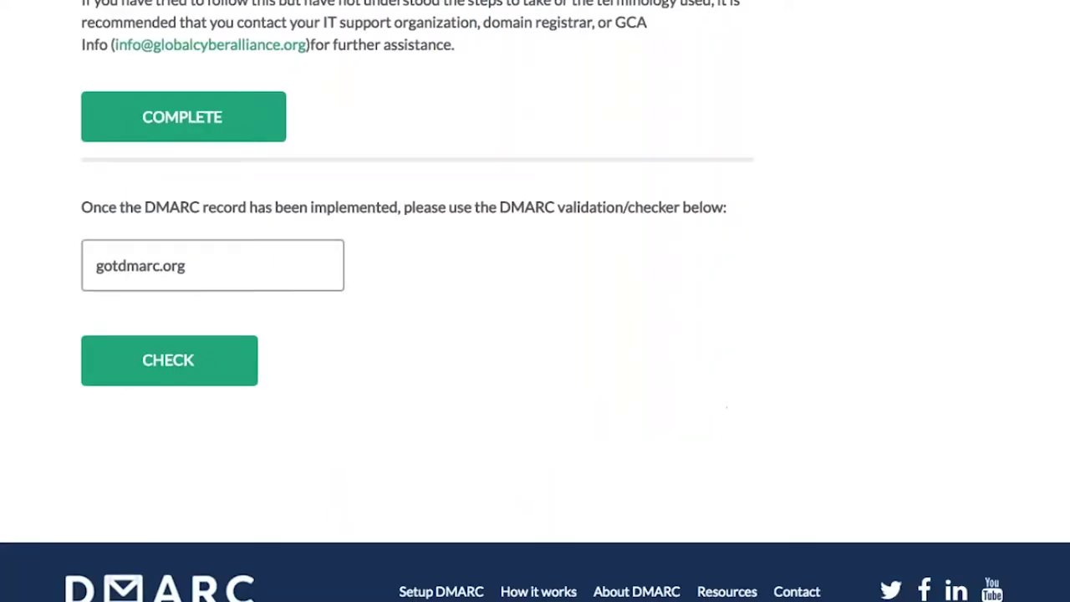
- Examine the generated DMARC TXT record for gotdmarc.org, including its hostname and quoted policy text
{"action": "scroll", "coordinate": [291, 320], "scroll_direction": "up", "scroll_amount": 6}
{"action": "scroll", "coordinate": [291, 320], "scroll_direction": "up", "scroll_amount": 1}
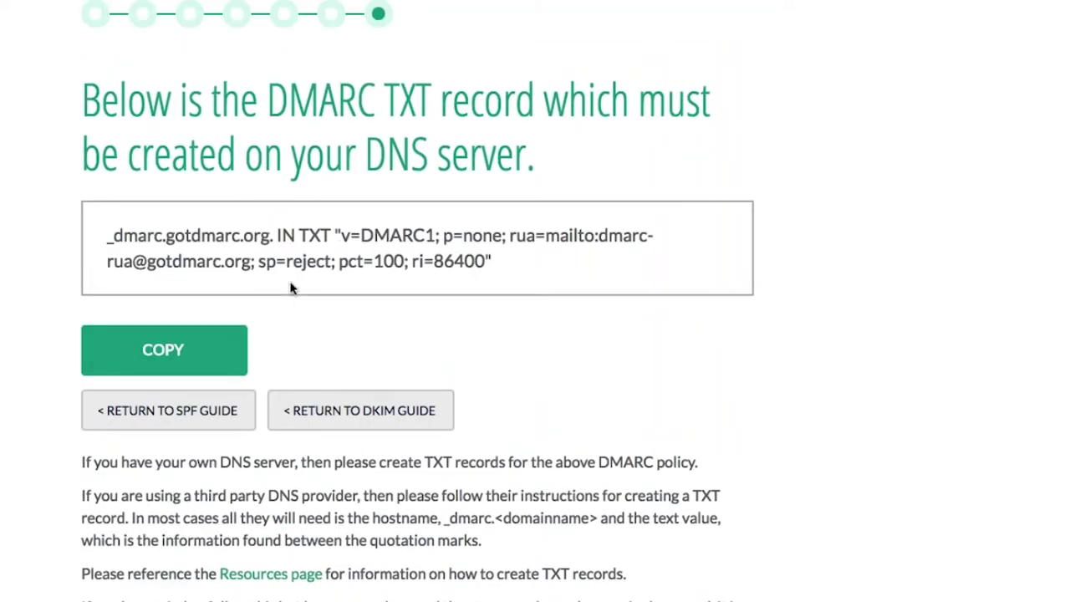
{"action": "mouse_move", "coordinate": [492, 261]}
{"action": "left_mouse_down"}
{"action": "mouse_move", "coordinate": [224, 235]}
{"action": "mouse_move", "coordinate": [107, 236]}
{"action": "mouse_move", "coordinate": [251, 262]}
{"action": "mouse_move", "coordinate": [491, 261]}
{"action": "left_mouse_up"}
{"action": "left_click", "coordinate": [108, 237]}
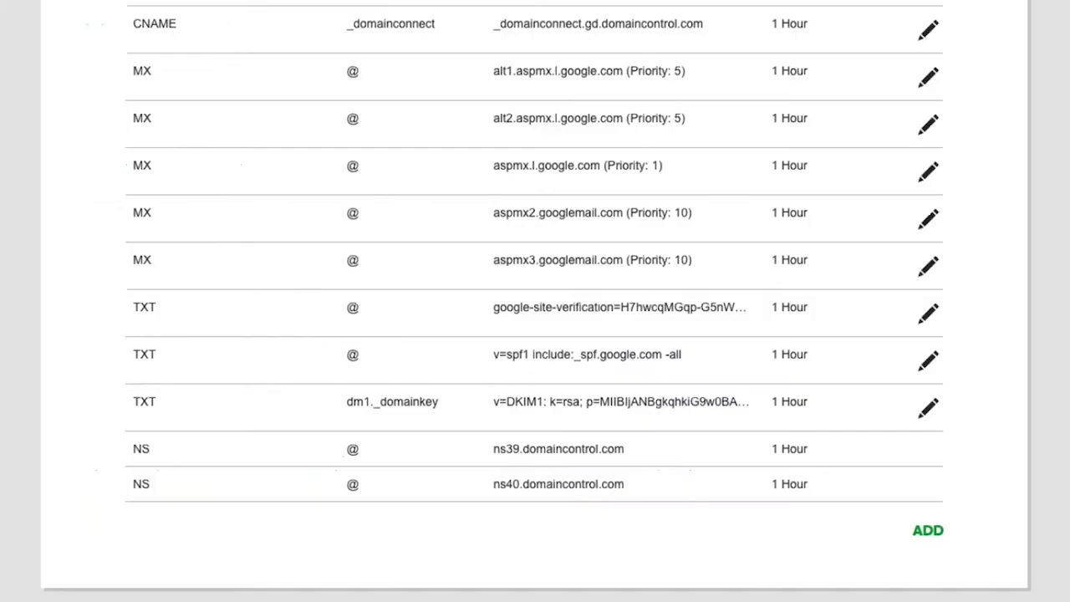
- Switch to the DNS management page for gotdmarc.org and start a new record of type TXT
{"action": "scroll", "coordinate": [377, 241], "scroll_direction": "up", "scroll_amount": 5}
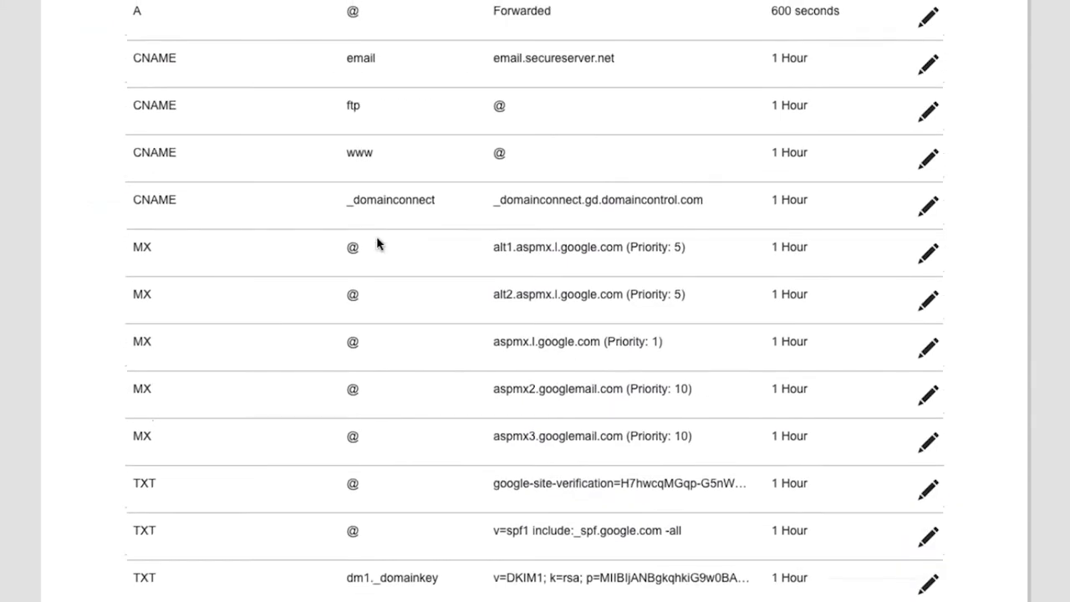
{"action": "scroll", "coordinate": [377, 241], "scroll_direction": "up", "scroll_amount": 3}
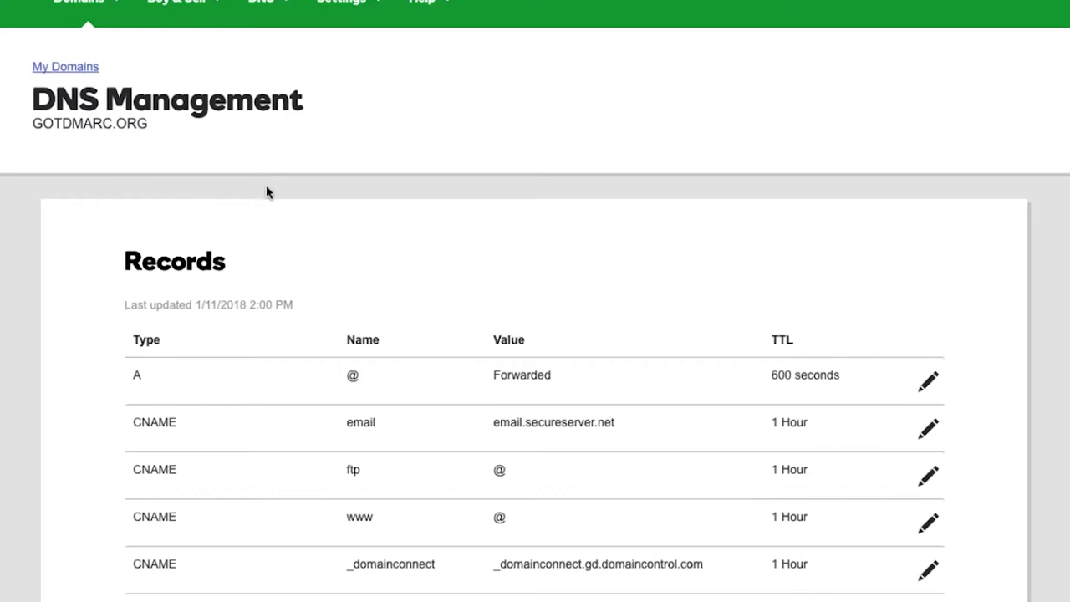
{"action": "scroll", "coordinate": [266, 187], "scroll_direction": "down", "scroll_amount": 3}
{"action": "scroll", "coordinate": [266, 192], "scroll_direction": "down", "scroll_amount": 3}
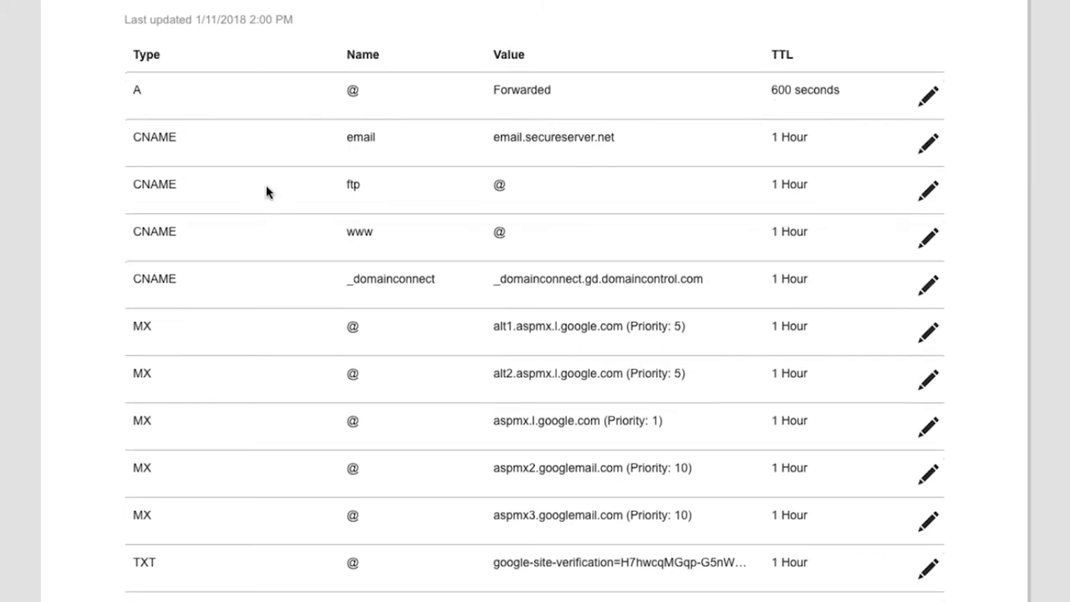
{"action": "scroll", "coordinate": [267, 192], "scroll_direction": "down", "scroll_amount": 2}
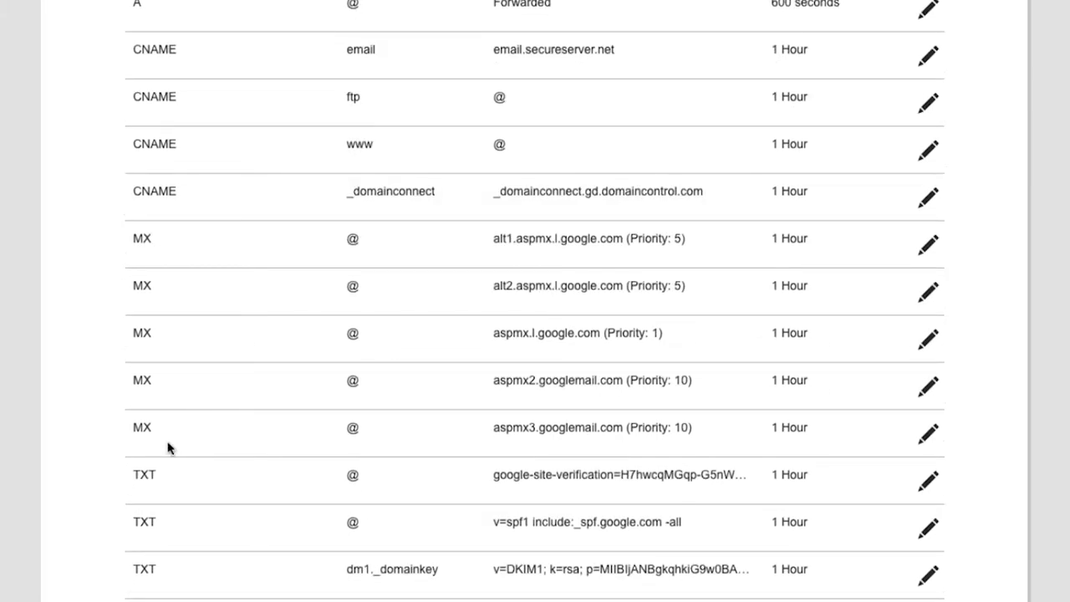
{"action": "scroll", "coordinate": [257, 488], "scroll_direction": "down", "scroll_amount": 2}
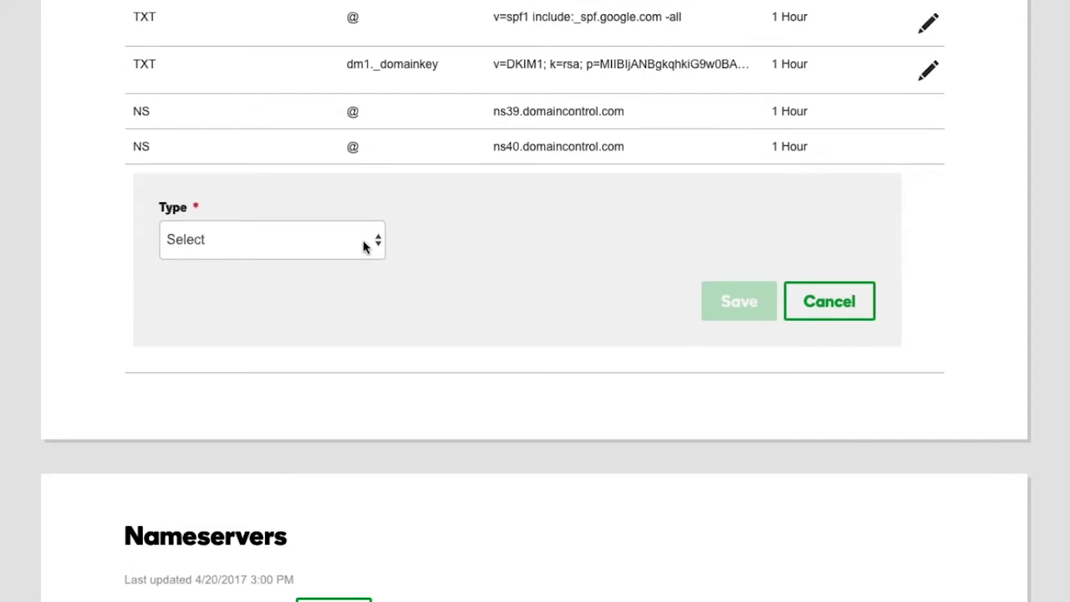
{"action": "left_click", "coordinate": [364, 246]}
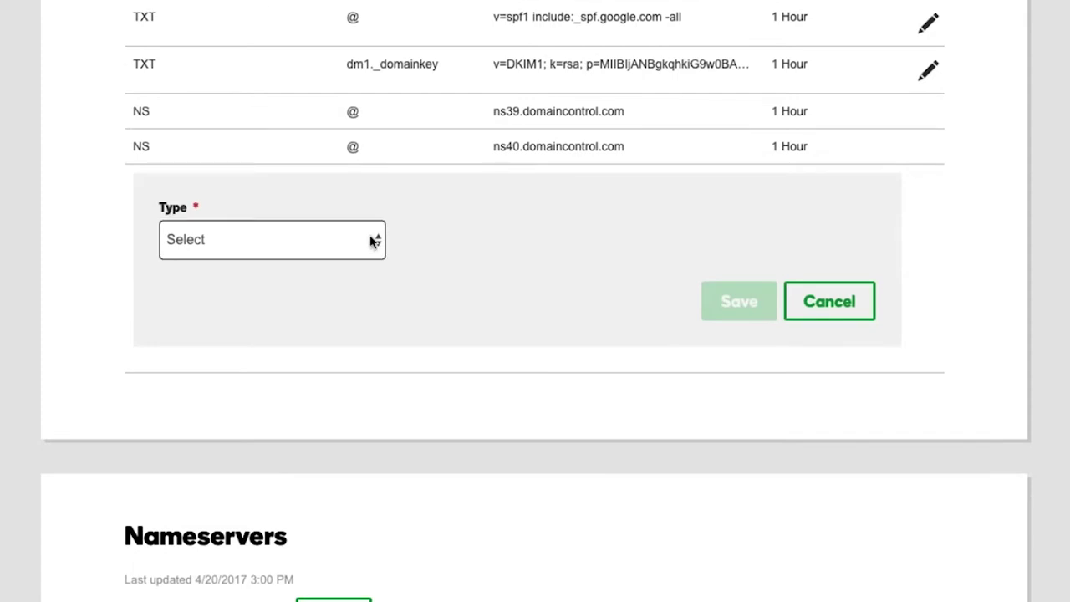
{"action": "left_click", "coordinate": [330, 335]}
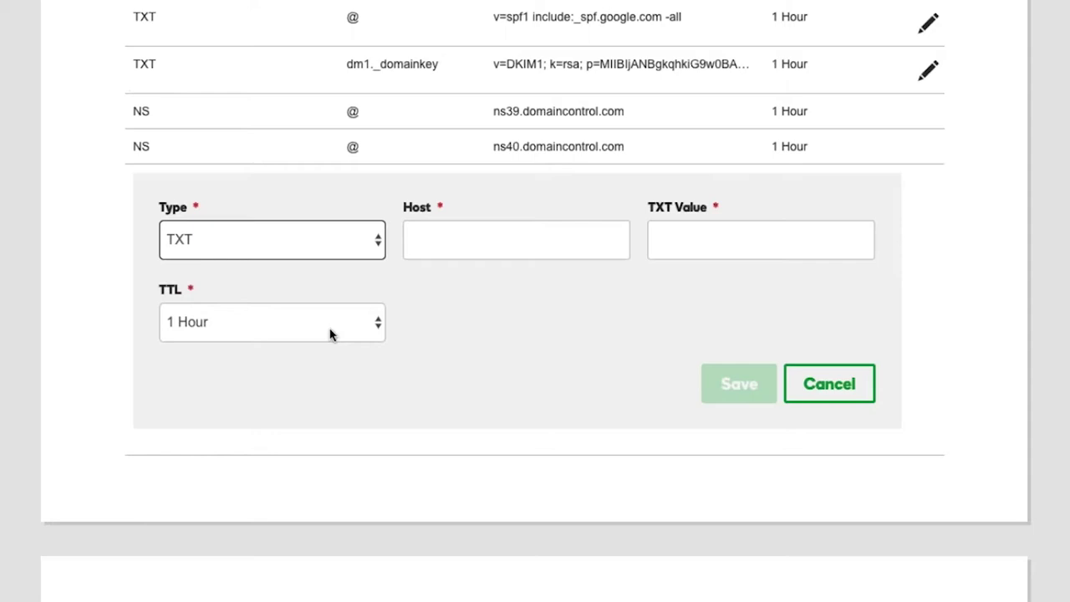
- Set the host of the new TXT record to _dmarc
{"action": "key", "text": "Tab"}
{"action": "type", "text": "-dmarc"}
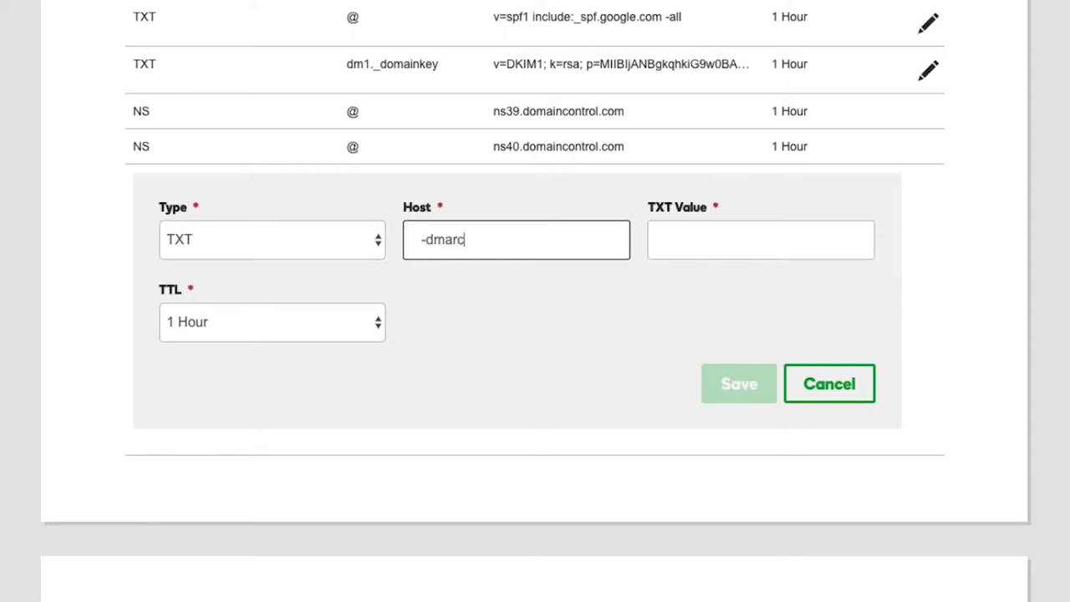
{"action": "key", "text": "BackSpace"}
{"action": "key", "text": "BackSpace"}
{"action": "key", "text": "BackSpace"}
{"action": "key", "text": "BackSpace"}
{"action": "key", "text": "BackSpace"}
{"action": "key", "text": "BackSpace"}
{"action": "type", "text": "_dmarc"}
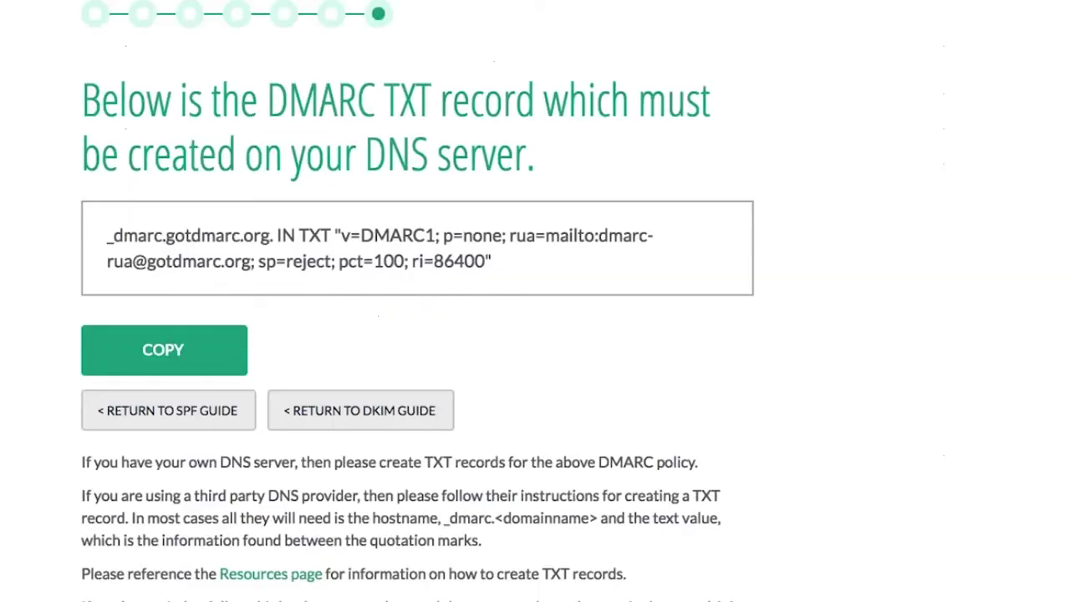
- Compare the hostname part of the generated DMARC record with the host entry and existing records in DNS management
{"action": "left_click_drag", "start_coordinate": [163, 237], "coordinate": [105, 239]}
{"action": "left_click_drag", "start_coordinate": [269, 237], "coordinate": [102, 241]}
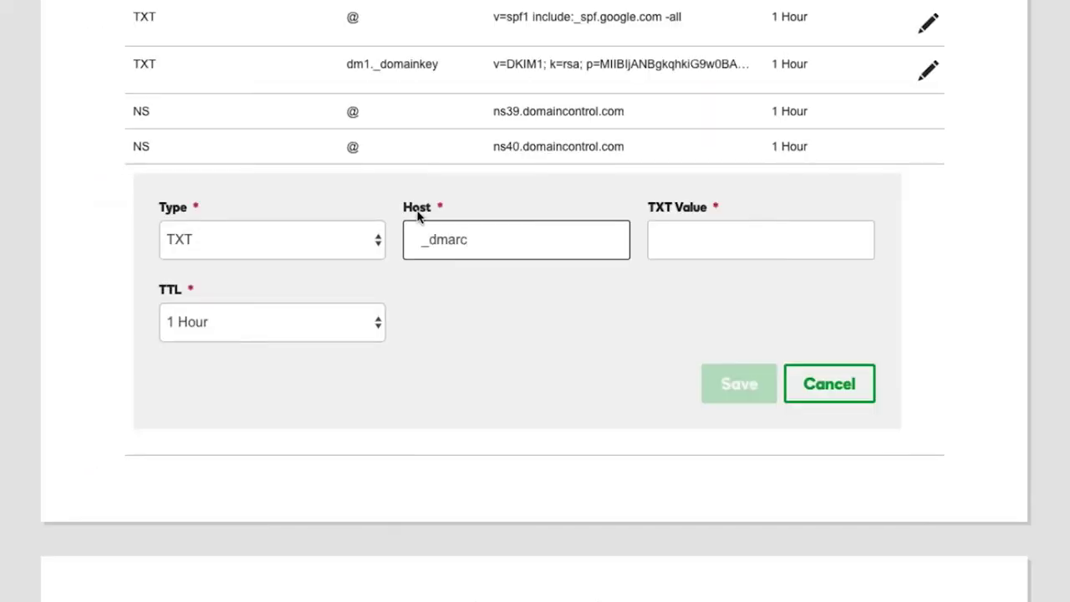
{"action": "scroll", "coordinate": [446, 219], "scroll_direction": "up", "scroll_amount": 5}
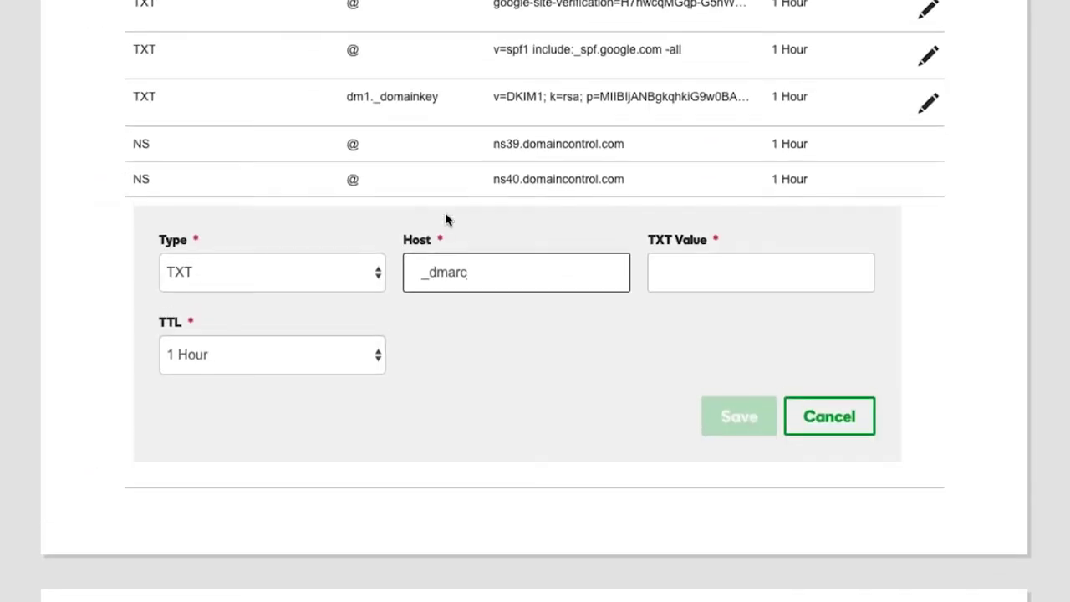
{"action": "scroll", "coordinate": [445, 219], "scroll_direction": "up", "scroll_amount": 8}
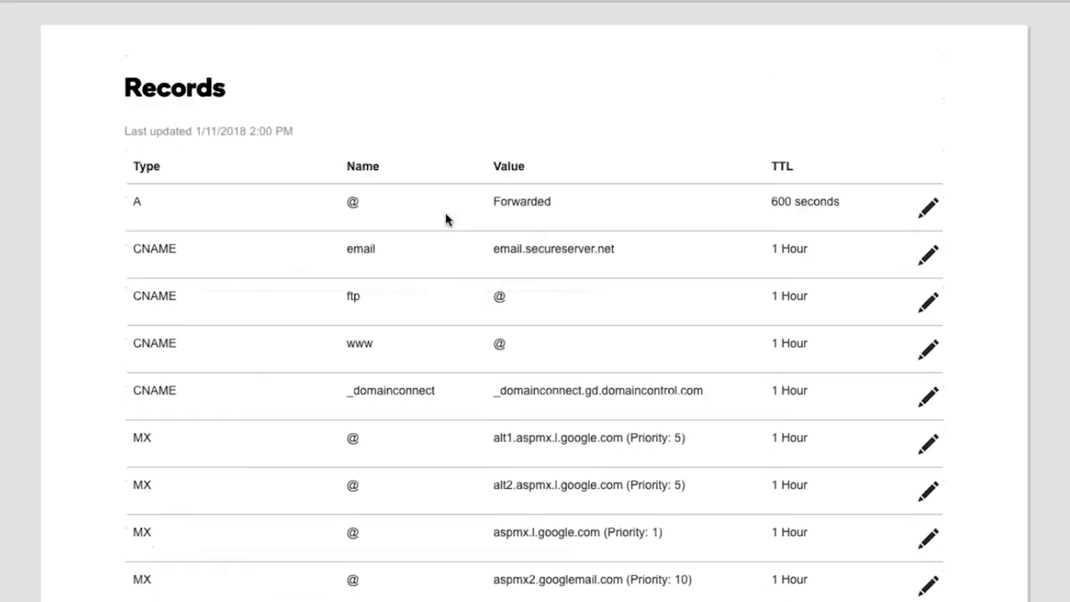
{"action": "scroll", "coordinate": [535, 334], "scroll_direction": "down", "scroll_amount": 7}
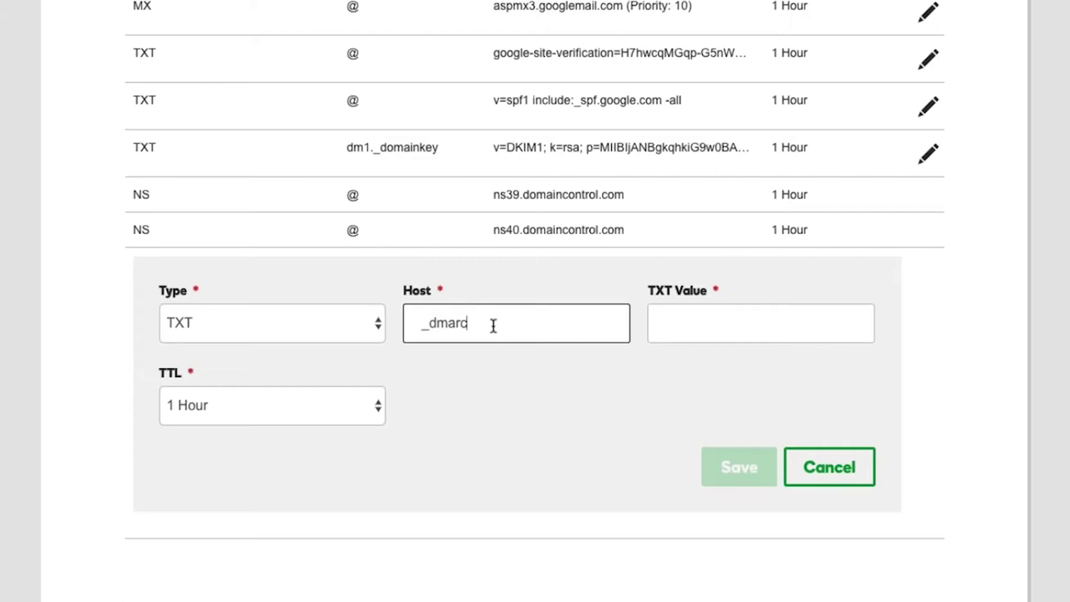
- Copy the generated policy between the quotation marks, from v=DMARC1 through ri=86400, into the new record's TXT value
{"action": "left_click", "coordinate": [667, 323]}
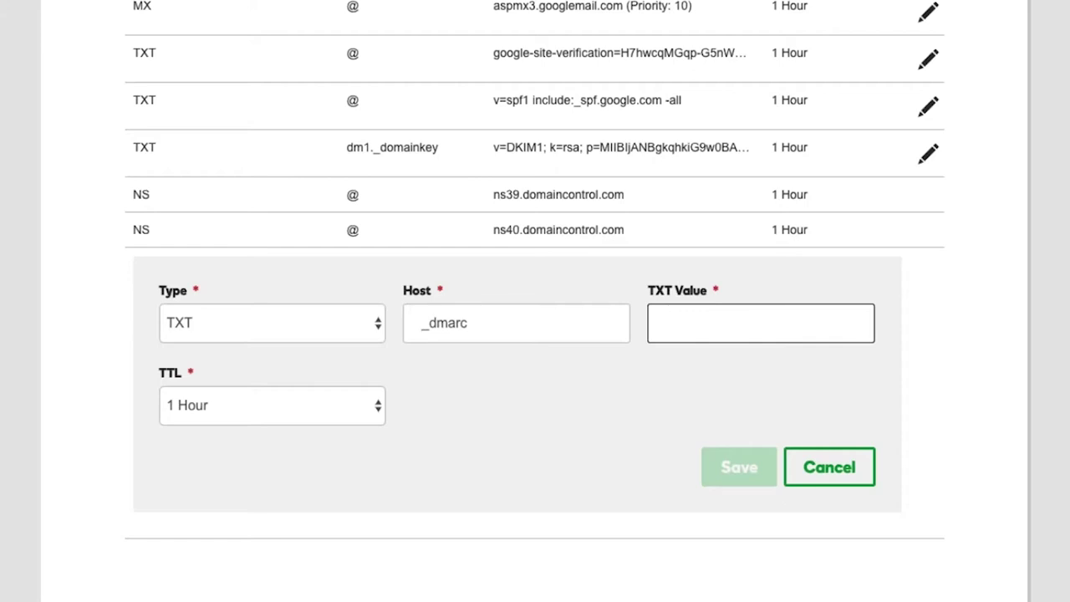
{"action": "key", "text": "alt+Tab"}
{"action": "left_click_drag", "start_coordinate": [341, 236], "coordinate": [483, 260]}
{"action": "key", "text": "ctrl+v"}
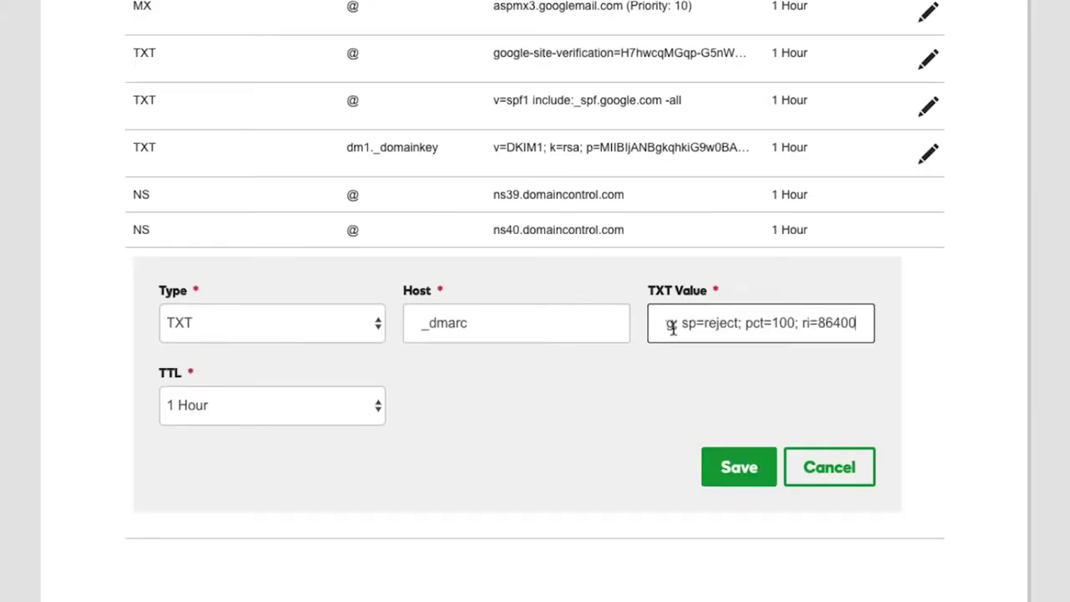
- Check the pasted TXT value from the version tag through the policy and the aggregate report address
{"action": "key", "text": "ctrl+a"}
{"action": "left_click", "coordinate": [681, 323]}
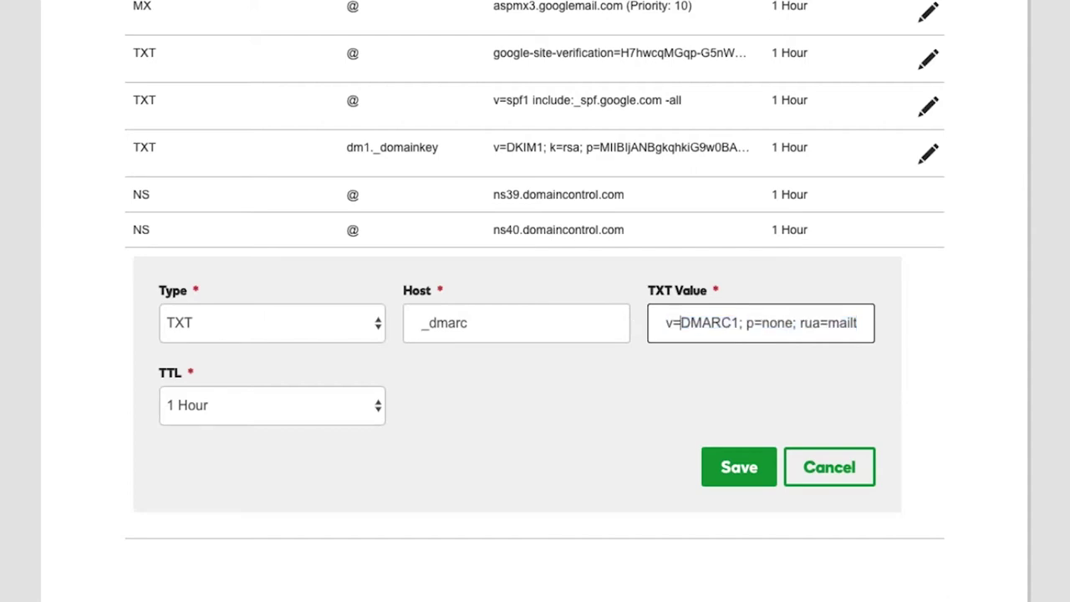
{"action": "key", "text": "Right"}
{"action": "key", "text": "Right"}
{"action": "key", "text": "Right"}
{"action": "key", "text": "Right"}
{"action": "key", "text": "Right"}
{"action": "key", "text": "Right"}
{"action": "key", "text": "Right"}
{"action": "key", "text": "Right"}
{"action": "key", "text": "Right"}
{"action": "key", "text": "Right"}
{"action": "key", "text": "Right"}
{"action": "key", "text": "Right"}
{"action": "key", "text": "Right"}
{"action": "key", "text": "Right"}
{"action": "key", "text": "Right"}
{"action": "key", "text": "Right"}
{"action": "key", "text": "Right"}
{"action": "key", "text": "Right"}
{"action": "key", "text": "Right"}
{"action": "key", "text": "Right"}
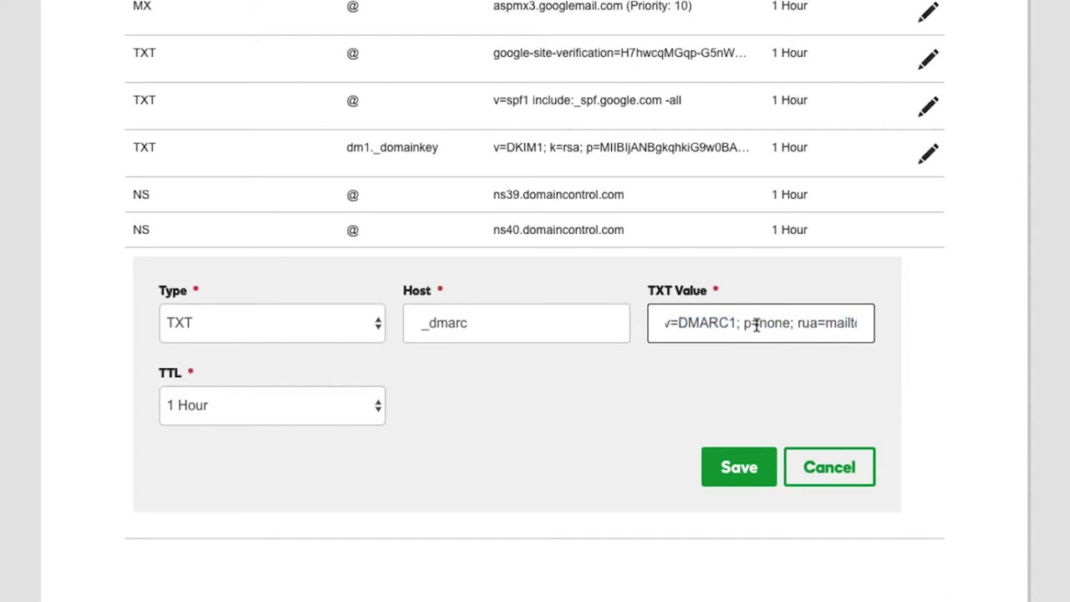
{"action": "key", "text": "Right"}
{"action": "key", "text": "Right"}
{"action": "key", "text": "Right"}
{"action": "key", "text": "Right"}
{"action": "key", "text": "Right"}
{"action": "key", "text": "Right"}
{"action": "key", "text": "Right"}
{"action": "key", "text": "Right"}
{"action": "key", "text": "Right"}
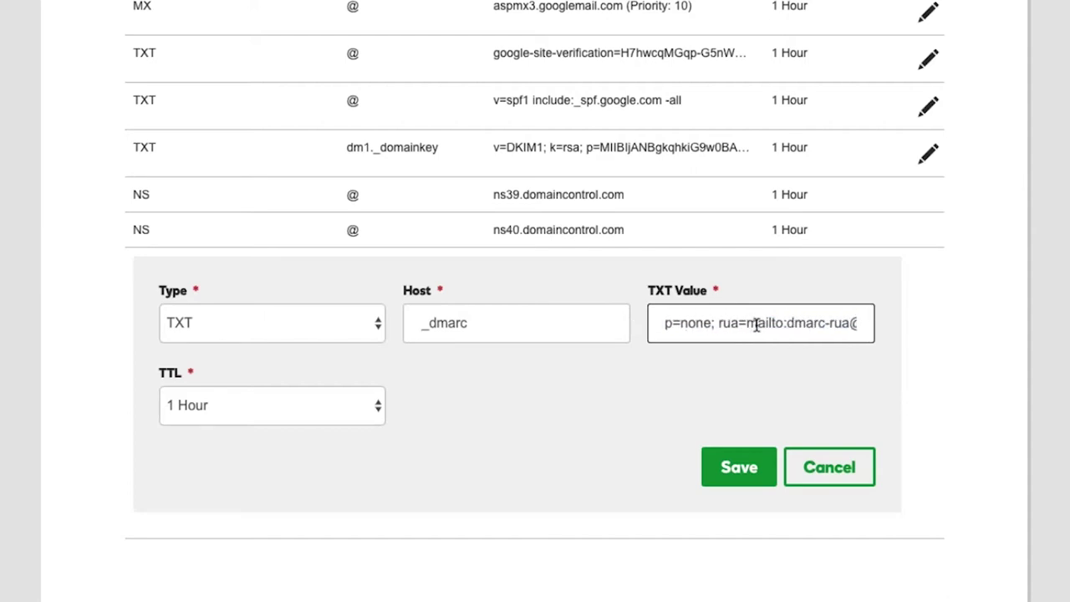
{"action": "key", "text": "Right"}
{"action": "key", "text": "Right"}
{"action": "key", "text": "Right"}
{"action": "key", "text": "Right"}
{"action": "key", "text": "Right"}
{"action": "key", "text": "Right"}
{"action": "key", "text": "Right"}
{"action": "key", "text": "Right"}
{"action": "key", "text": "Right"}
{"action": "key", "text": "Right"}
{"action": "key", "text": "Right"}
{"action": "key", "text": "Right"}
{"action": "key", "text": "Right"}
{"action": "key", "text": "Right"}
{"action": "key", "text": "Right"}
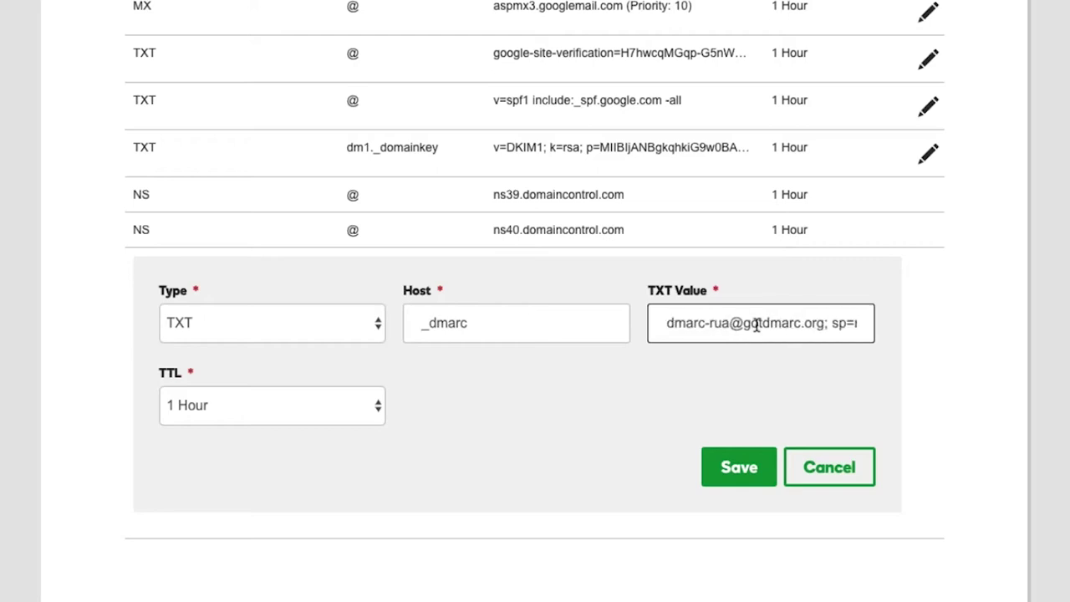
{"action": "key", "text": "Right"}
{"action": "key", "text": "Right"}
{"action": "key", "text": "Right"}
{"action": "key", "text": "Right"}
{"action": "key", "text": "Right"}
{"action": "key", "text": "Right"}
{"action": "key", "text": "Right"}
{"action": "key", "text": "Right"}
{"action": "key", "text": "Right"}
{"action": "key", "text": "Right"}
{"action": "key", "text": "Right"}
{"action": "key", "text": "Right"}
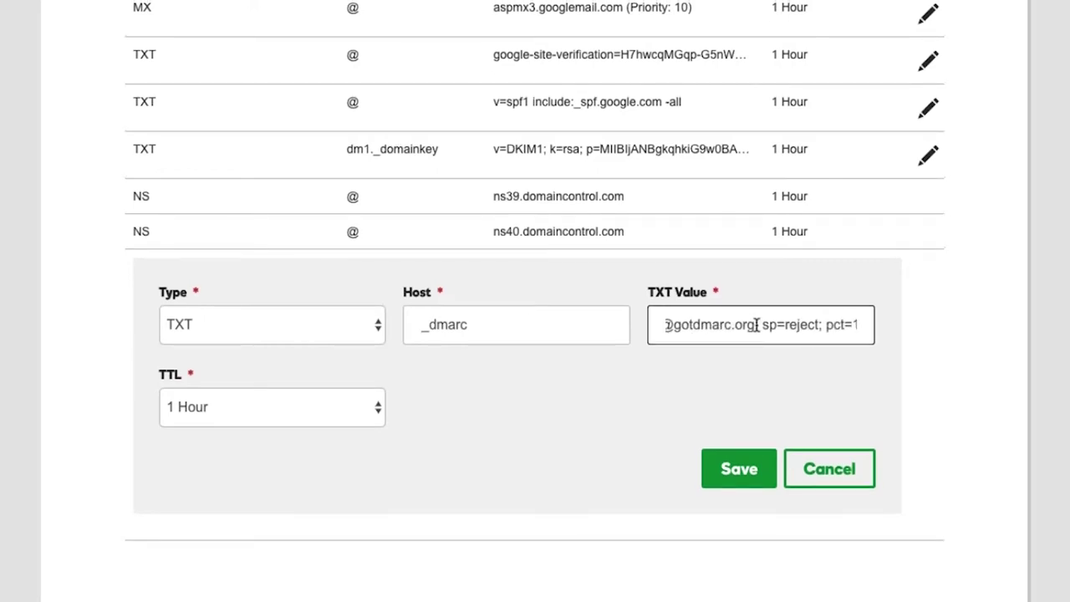
- Check the subdomain policy, percentage and reporting interval tags at the end of the TXT value
{"action": "double_click", "coordinate": [787, 326]}
{"action": "key", "text": "Right"}
{"action": "key", "text": "Right"}
{"action": "key", "text": "Right"}
{"action": "key", "text": "Right"}
{"action": "key", "text": "Right"}
{"action": "key", "text": "Right"}
{"action": "key", "text": "Right"}
{"action": "key", "text": "Right"}
{"action": "key", "text": "Right"}
{"action": "key", "text": "Right"}
{"action": "key", "text": "Right"}
{"action": "key", "text": "Right"}
{"action": "key", "text": "Right"}
{"action": "key", "text": "Right"}
{"action": "key", "text": "Right"}
{"action": "key", "text": "Right"}
{"action": "key", "text": "Right"}
{"action": "key", "text": "Right"}
{"action": "key", "text": "Right"}
{"action": "key", "text": "Right"}
{"action": "double_click", "coordinate": [788, 326]}
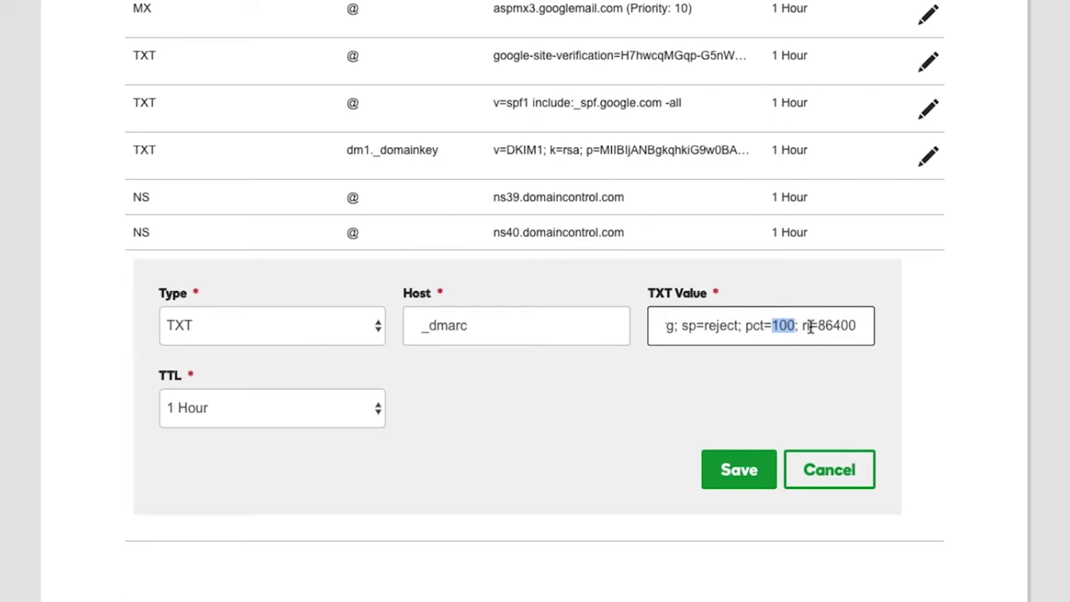
- Check the ri tag at the end of the TXT value and save the new _dmarc record with a TTL of 1 Hour
{"action": "left_click", "coordinate": [802, 327]}
{"action": "left_click_drag", "start_coordinate": [801, 327], "coordinate": [862, 330]}
{"action": "left_click", "coordinate": [863, 329]}
{"action": "left_click", "coordinate": [376, 411]}
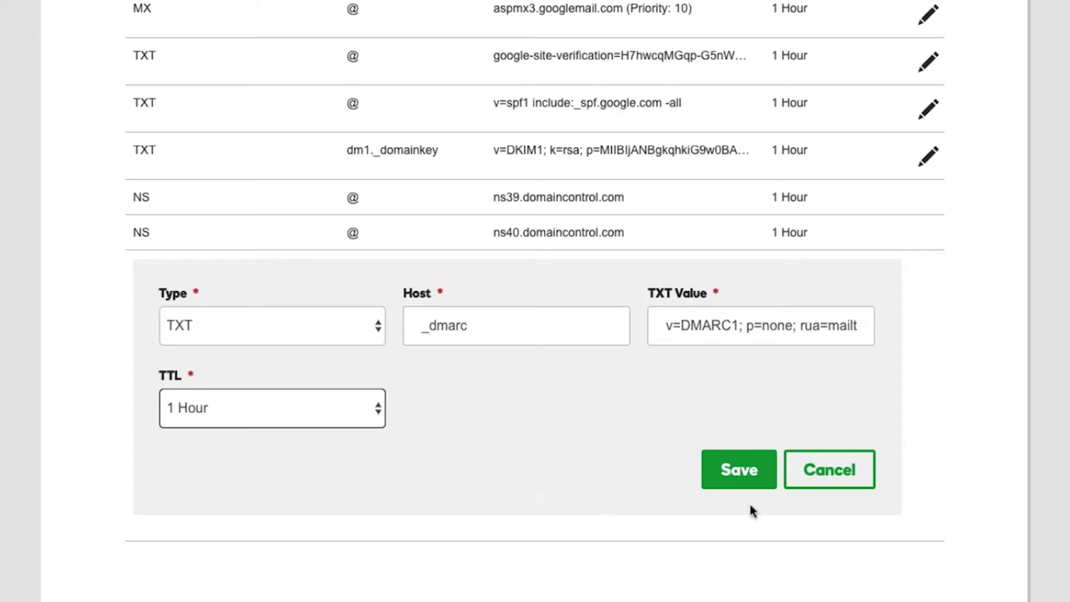
{"action": "left_click", "coordinate": [739, 470]}
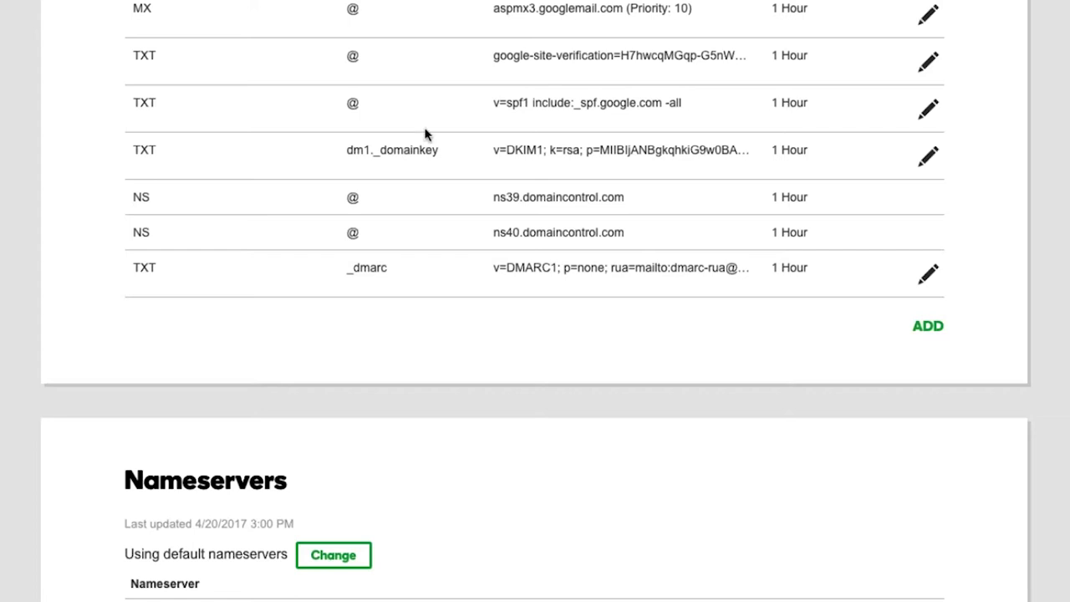
- Review the domain's DNS records, examining the SPF value and the DKIM record's value and host name
{"action": "scroll", "coordinate": [499, 179], "scroll_direction": "up", "scroll_amount": 6}
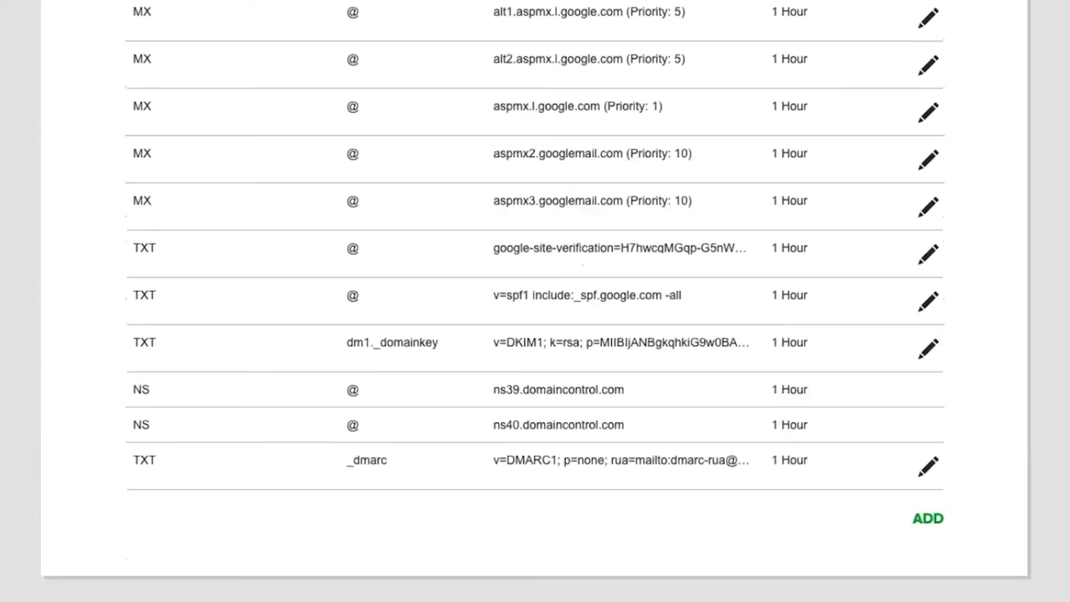
{"action": "scroll", "coordinate": [535, 301], "scroll_direction": "up", "scroll_amount": 2}
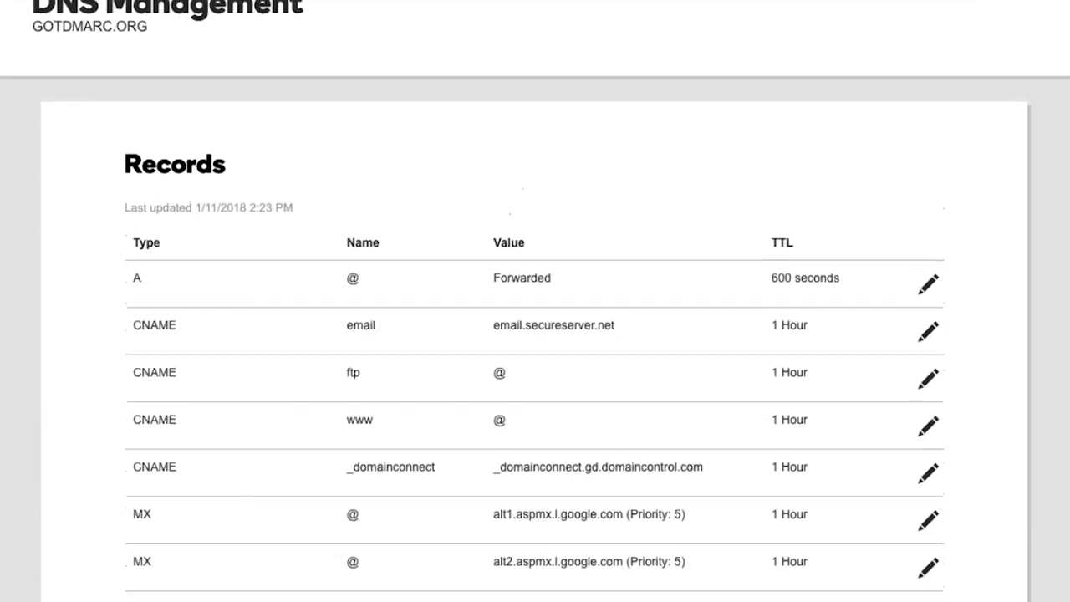
{"action": "scroll", "coordinate": [535, 301], "scroll_direction": "down", "scroll_amount": 5}
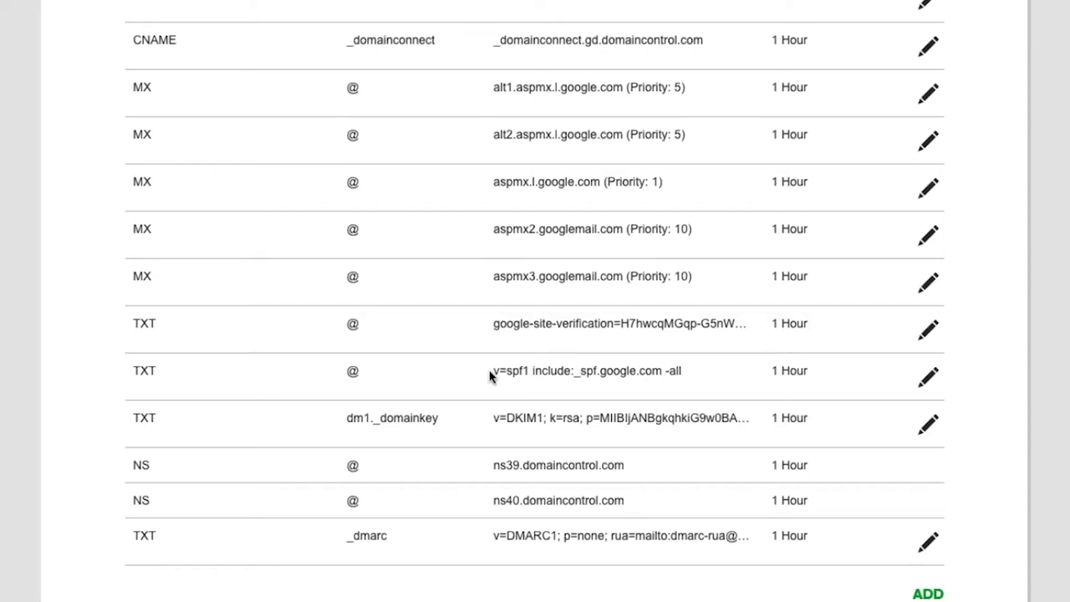
{"action": "left_click_drag", "start_coordinate": [490, 376], "coordinate": [682, 372]}
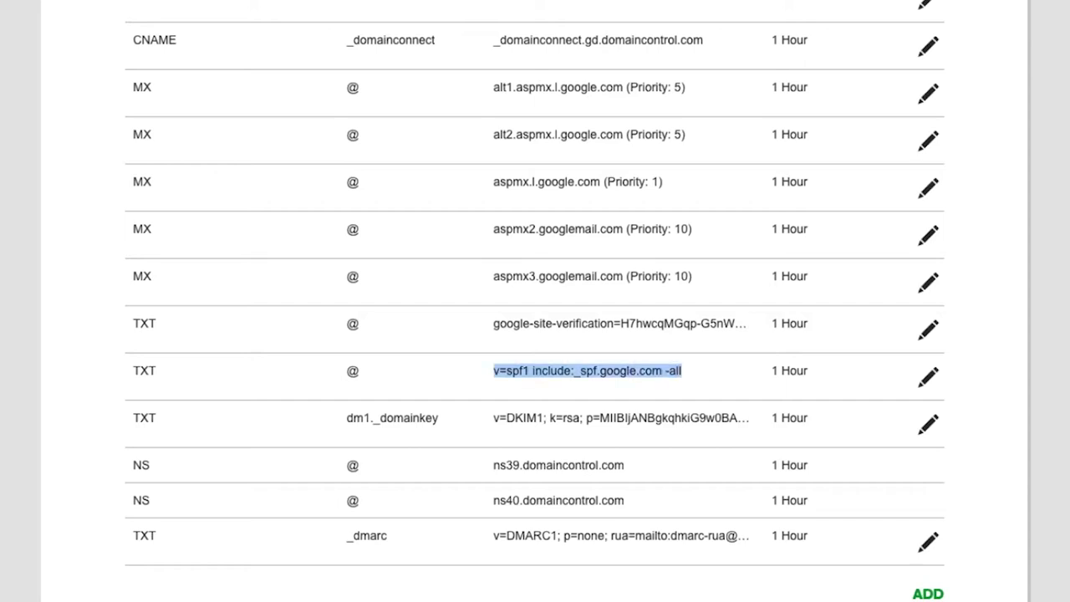
{"action": "left_click", "coordinate": [687, 376]}
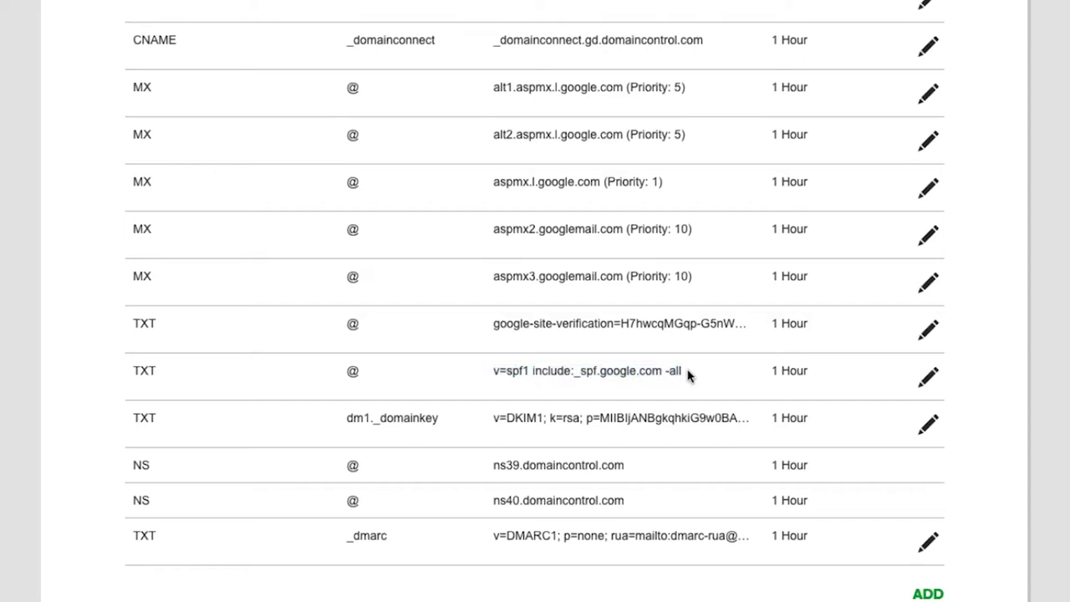
{"action": "left_click_drag", "start_coordinate": [682, 375], "coordinate": [490, 376]}
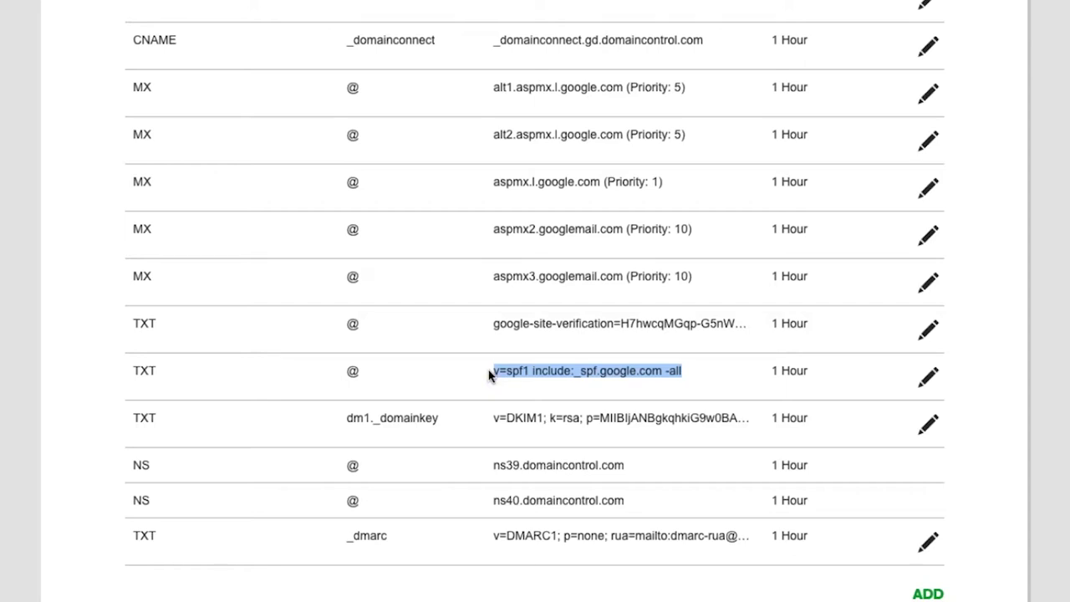
{"action": "left_click_drag", "start_coordinate": [492, 418], "coordinate": [749, 418]}
{"action": "left_click_drag", "start_coordinate": [440, 418], "coordinate": [345, 421]}
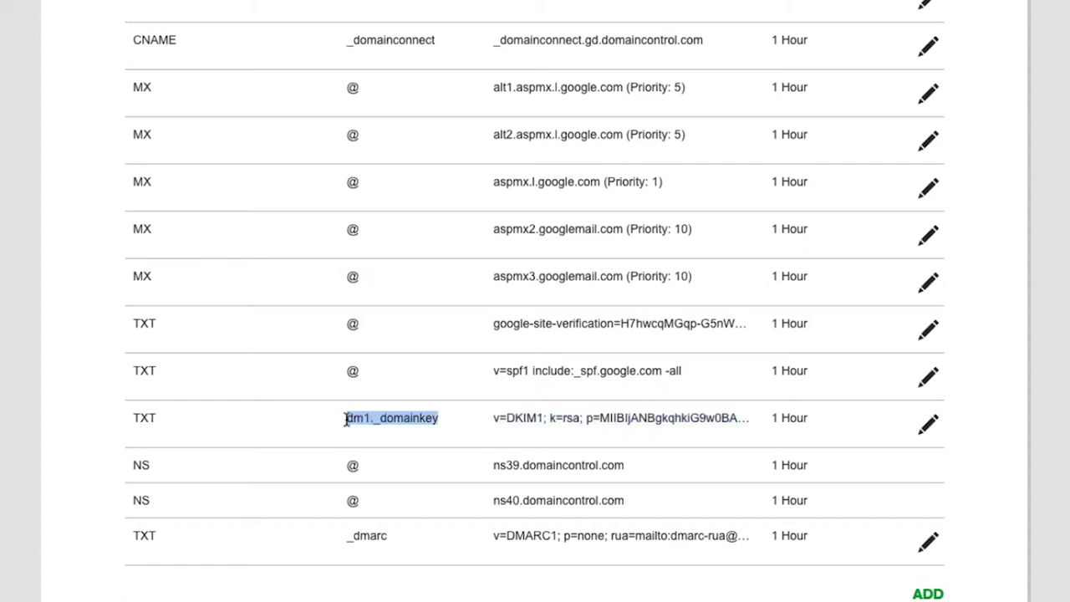
{"action": "left_click", "coordinate": [552, 420]}
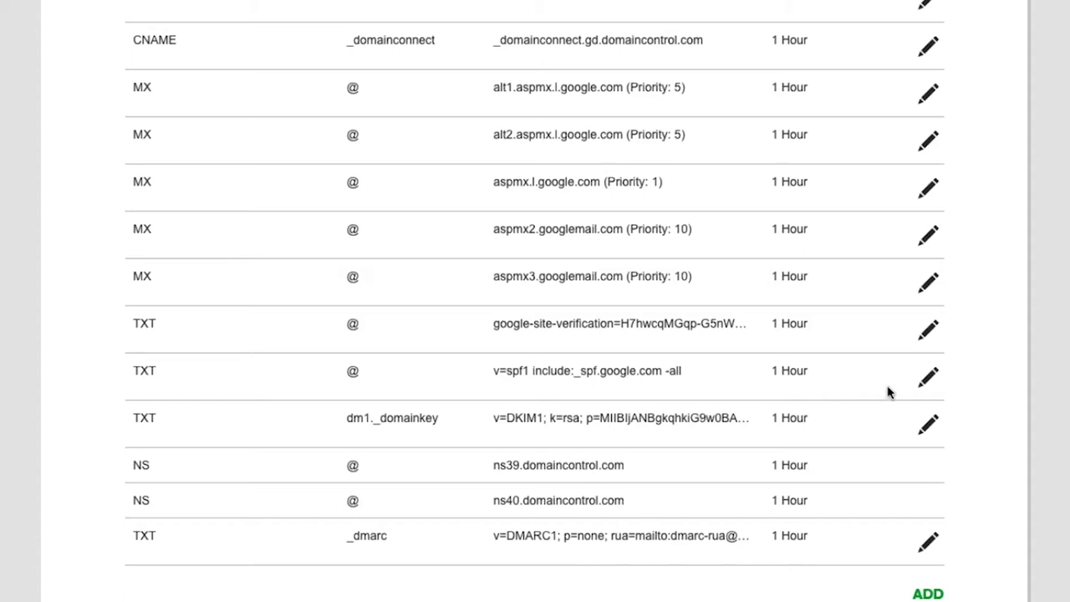
- Reduce the SPF TXT record's value to v=spf1 -all by removing the Google include, and save it
{"action": "left_click", "coordinate": [928, 377]}
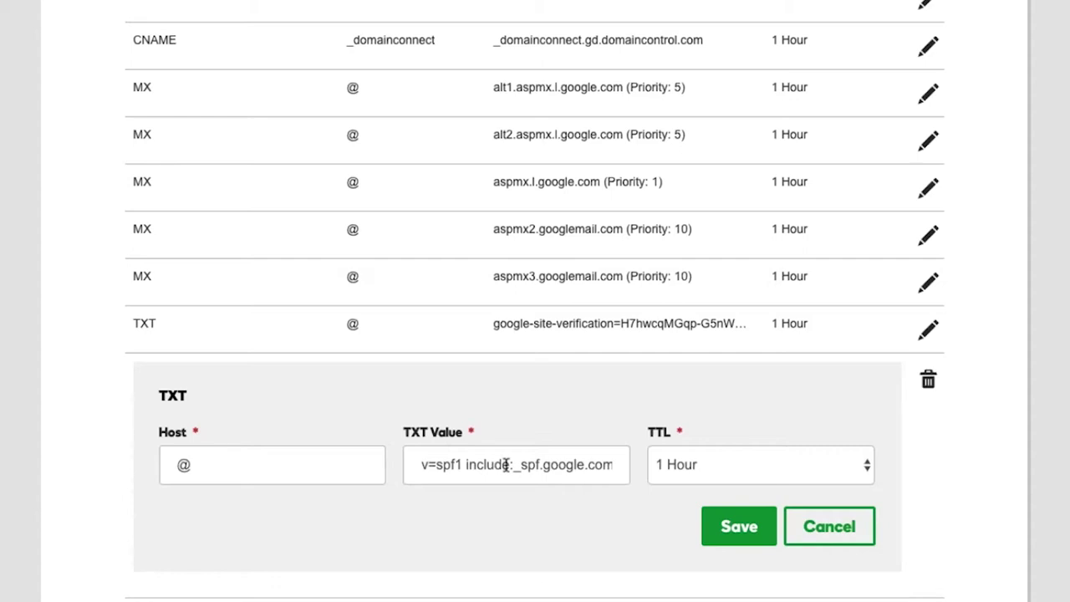
{"action": "left_click_drag", "start_coordinate": [466, 465], "coordinate": [587, 470]}
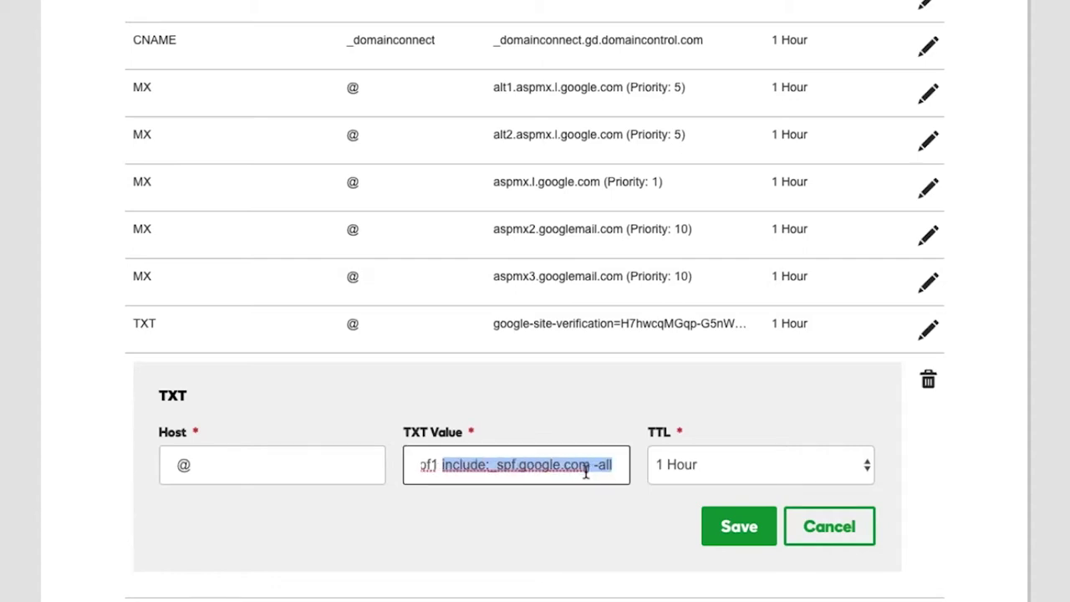
{"action": "key", "text": "BackSpace"}
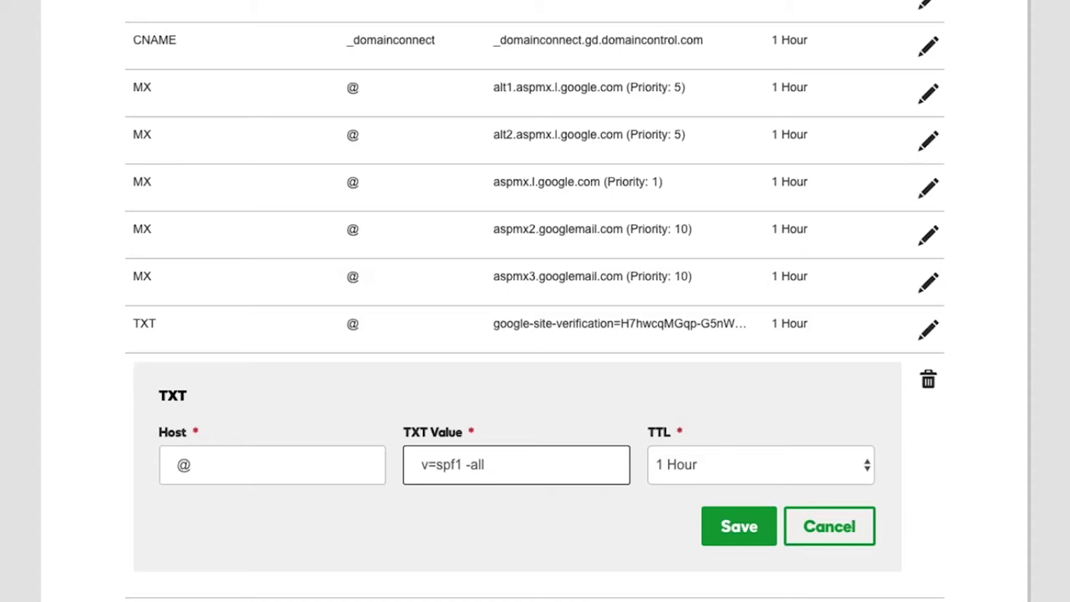
{"action": "double_click", "coordinate": [451, 465]}
{"action": "left_click", "coordinate": [465, 465]}
{"action": "left_click", "coordinate": [754, 535]}
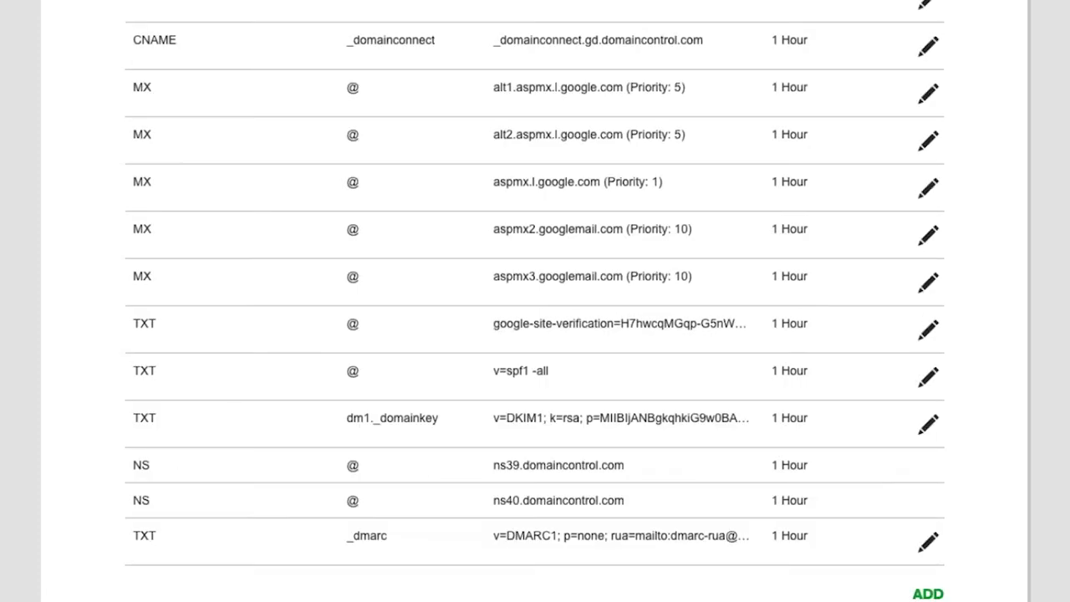
- Delete the dm1._domainkey TXT record and confirm the deletion
{"action": "left_click", "coordinate": [928, 424]}
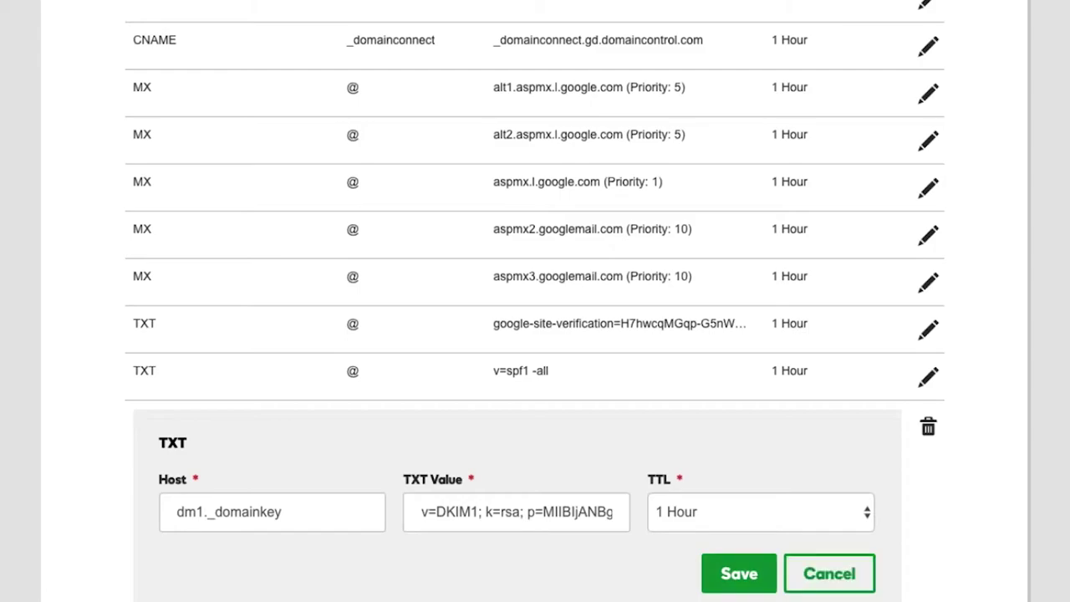
{"action": "left_click", "coordinate": [928, 427]}
{"action": "left_click", "coordinate": [609, 359]}
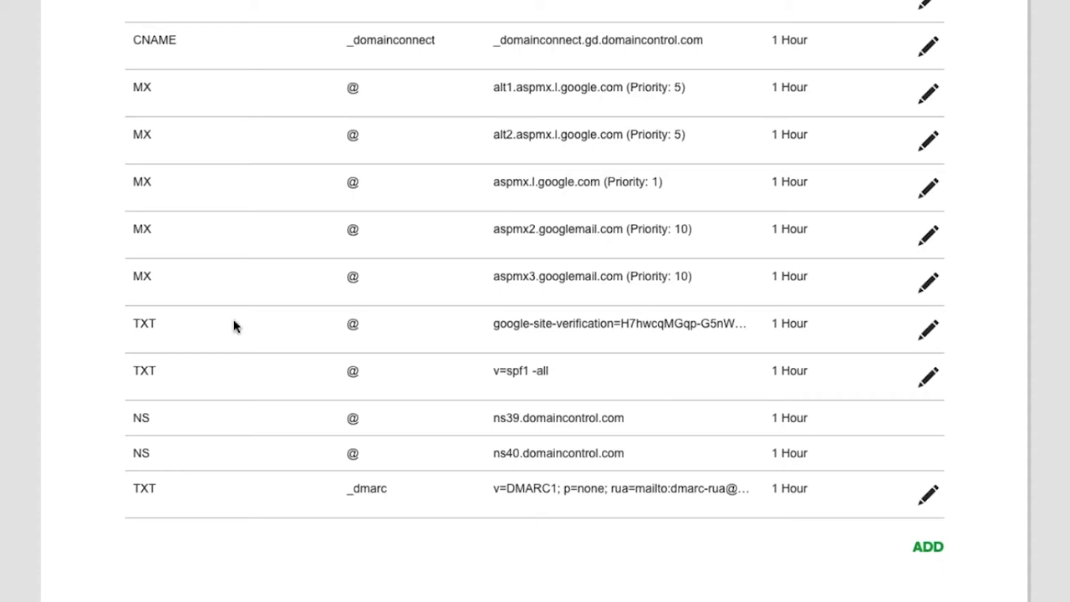
- Open the _dmarc TXT record for editing and set its policy tag to p=reject
{"action": "scroll", "coordinate": [755, 439], "scroll_direction": "down", "scroll_amount": 1}
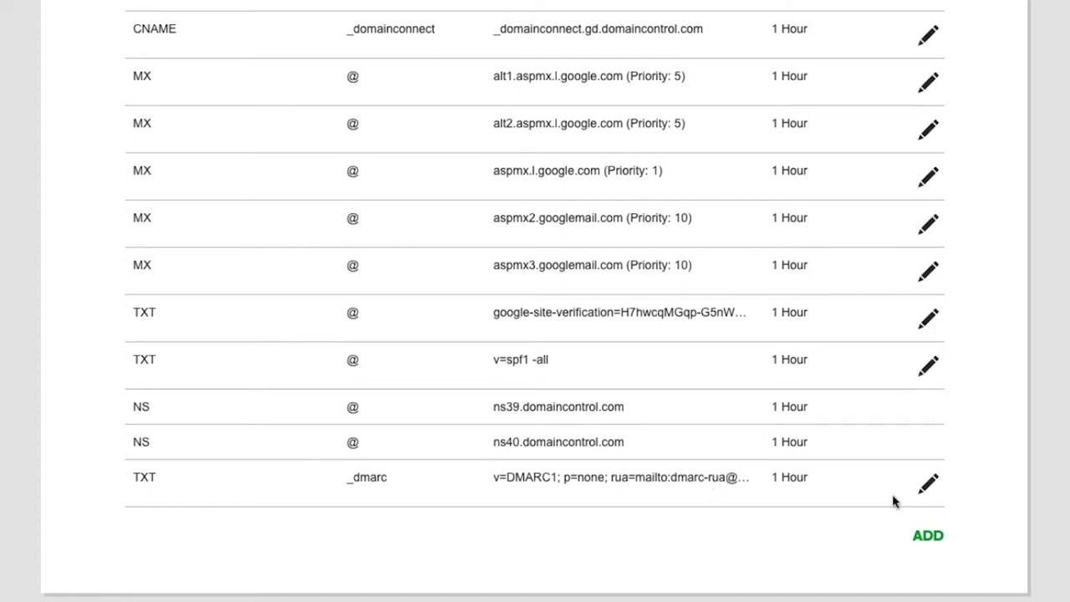
{"action": "left_click", "coordinate": [927, 484]}
{"action": "double_click", "coordinate": [532, 571]}
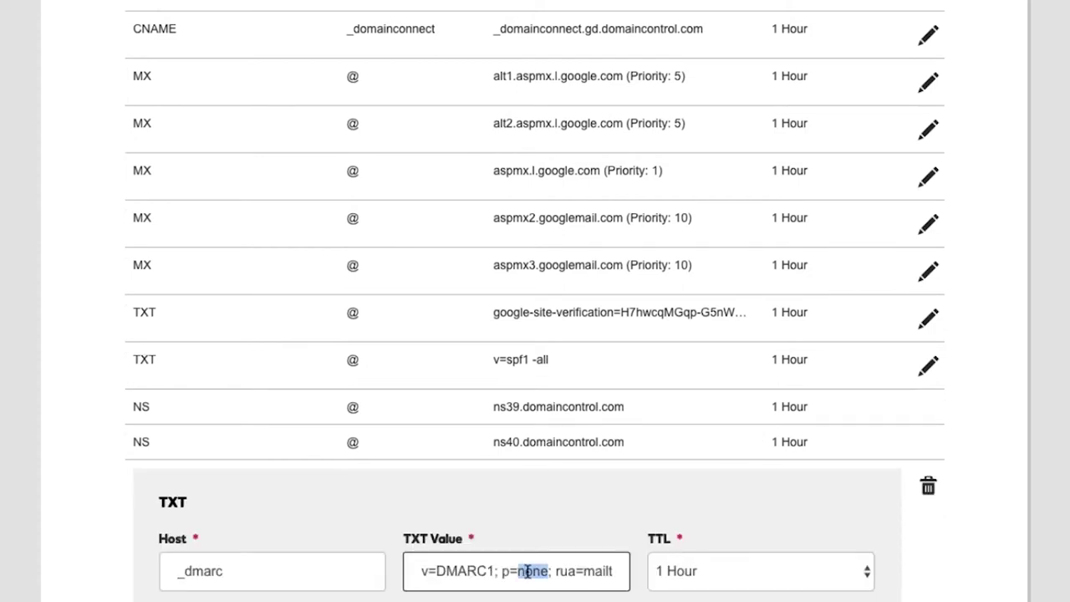
{"action": "type", "text": "reject"}
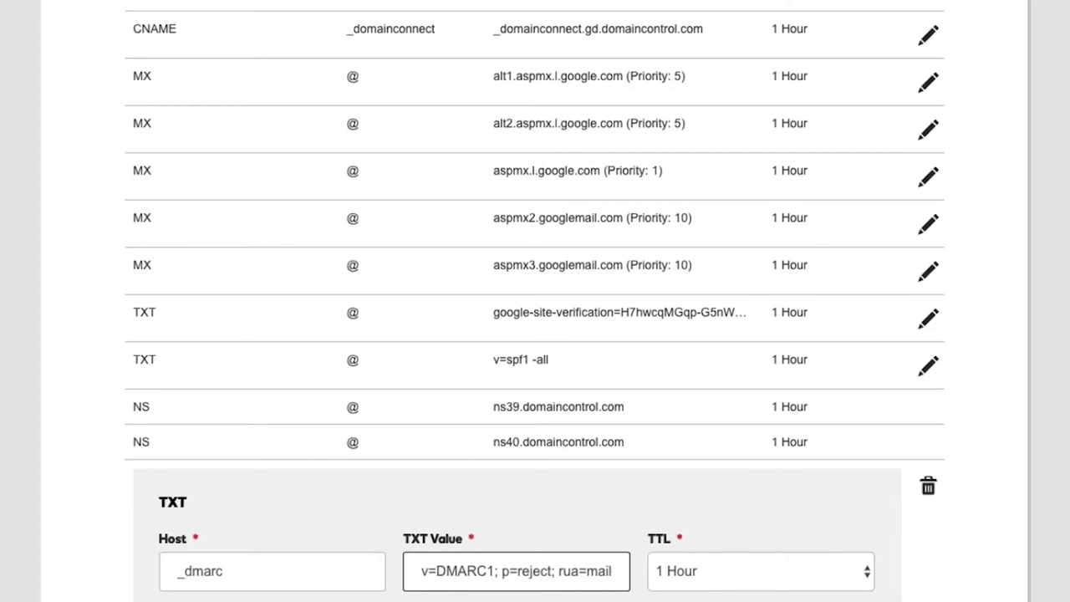
- Remove the subdomain policy tag sp=reject from the _dmarc record's TXT value
{"action": "left_click_drag", "start_coordinate": [597, 574], "coordinate": [558, 571]}
{"action": "left_click", "coordinate": [558, 571]}
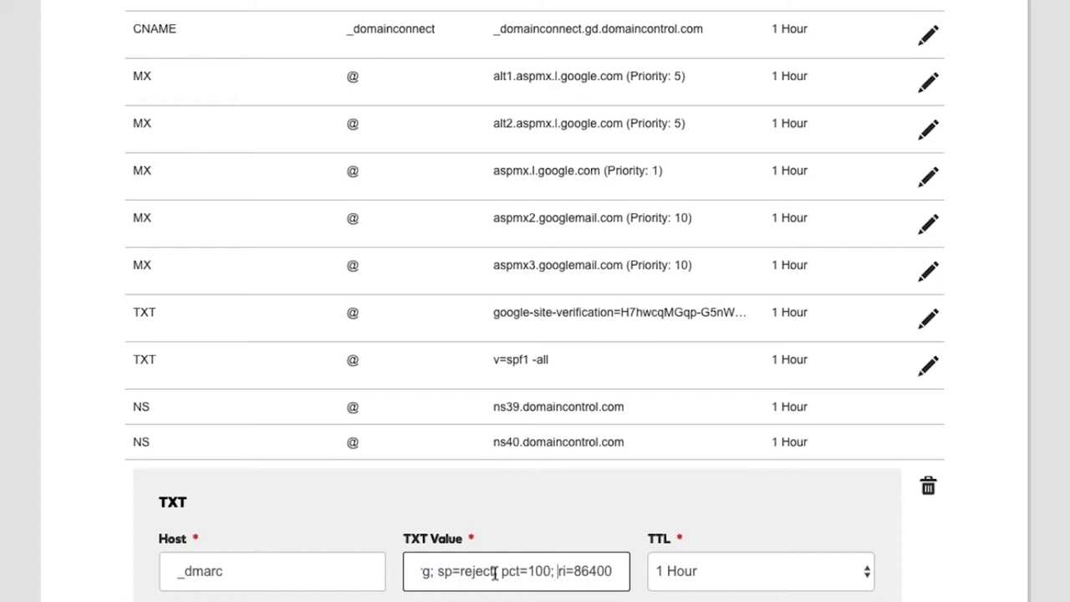
{"action": "left_click_drag", "start_coordinate": [497, 573], "coordinate": [437, 575]}
{"action": "key", "text": "BackSpace"}
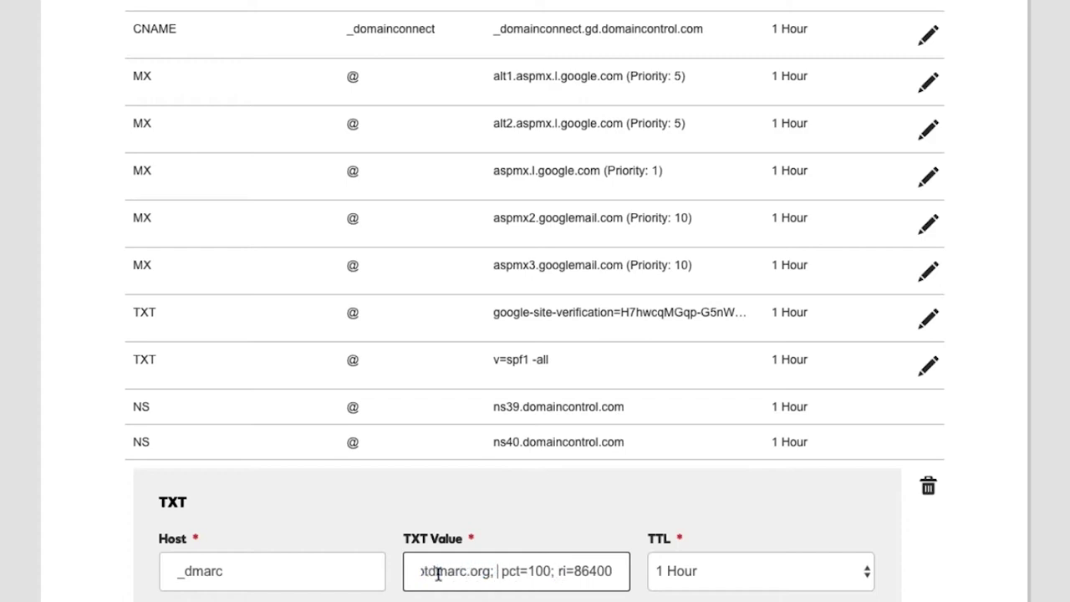
- Replace the domain of the aggregate report address in the _dmarc value with globalcyberalliance.org
{"action": "key", "text": "Left"}
{"action": "key", "text": "Left"}
{"action": "key", "text": "Left"}
{"action": "key", "text": "Left"}
{"action": "key", "text": "Left"}
{"action": "key", "text": "Left"}
{"action": "key", "text": "Left"}
{"action": "key", "text": "Left"}
{"action": "key", "text": "Left"}
{"action": "key", "text": "Left"}
{"action": "key", "text": "Left"}
{"action": "key", "text": "Left"}
{"action": "key", "text": "Left"}
{"action": "key", "text": "Left"}
{"action": "key", "text": "Left"}
{"action": "key", "text": "Left"}
{"action": "key", "text": "Left"}
{"action": "key", "text": "Left"}
{"action": "key", "text": "Left"}
{"action": "key", "text": "Left"}
{"action": "key", "text": "Left"}
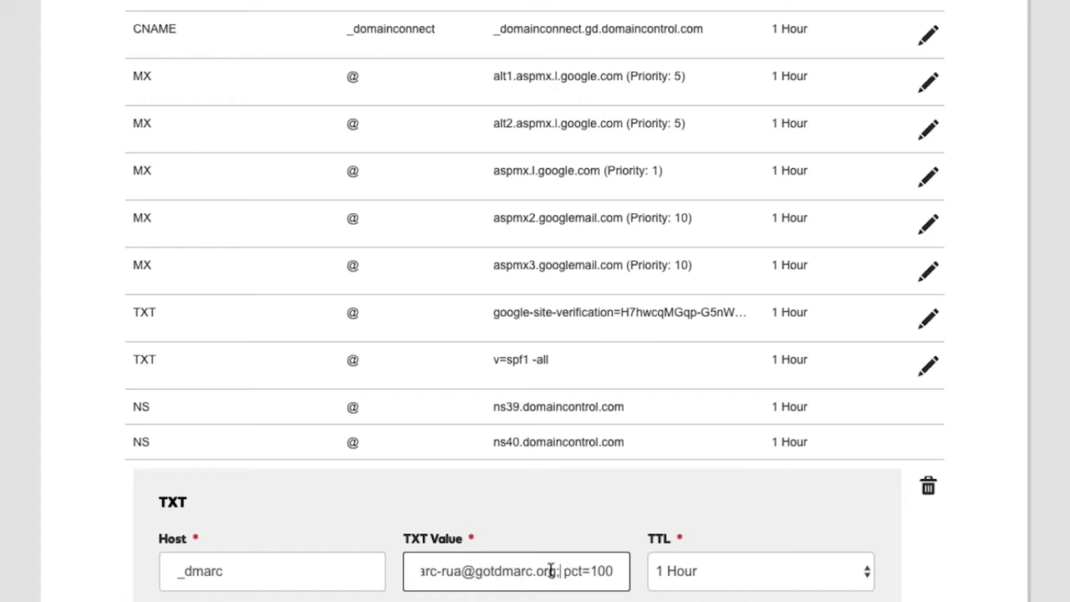
{"action": "left_click_drag", "start_coordinate": [555, 571], "coordinate": [477, 574]}
{"action": "type", "text": "global"}
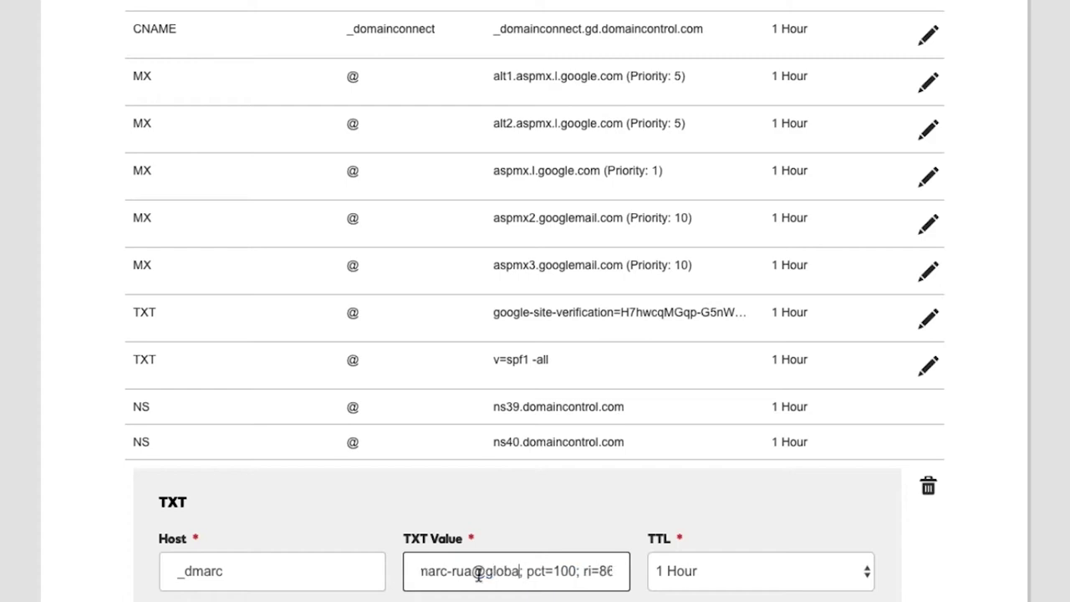
{"action": "type", "text": "cyberalli"}
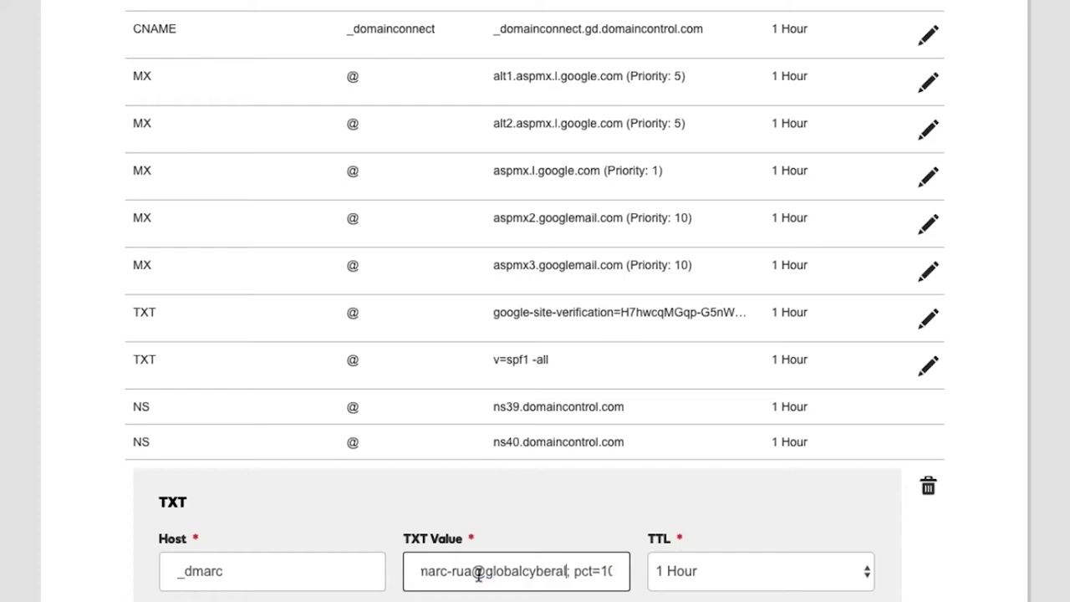
{"action": "type", "text": "ance.orf"}
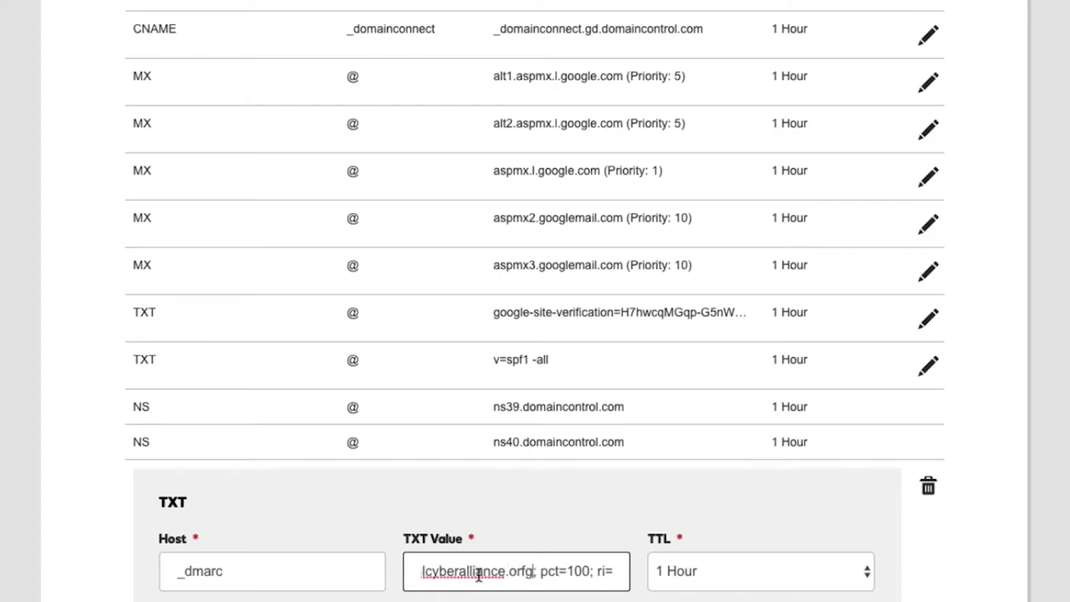
{"action": "key", "text": "BackSpace"}
{"action": "type", "text": "g"}
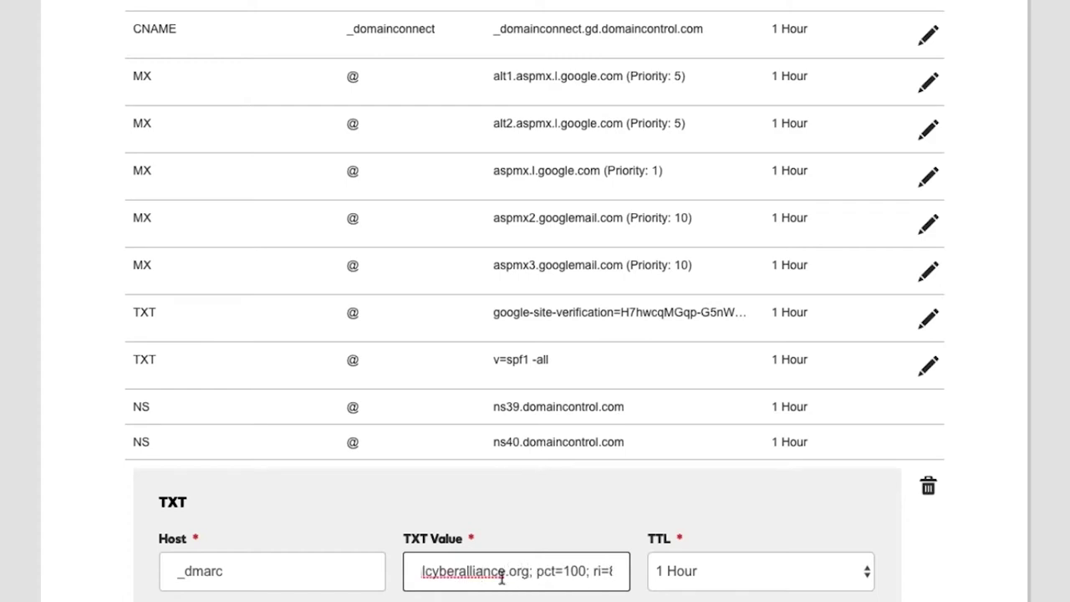
- Check the edited _dmarc TXT value from the version tag to the reporting interval and save the record
{"action": "left_click_drag", "start_coordinate": [501, 575], "coordinate": [417, 569]}
{"action": "left_click", "coordinate": [474, 588]}
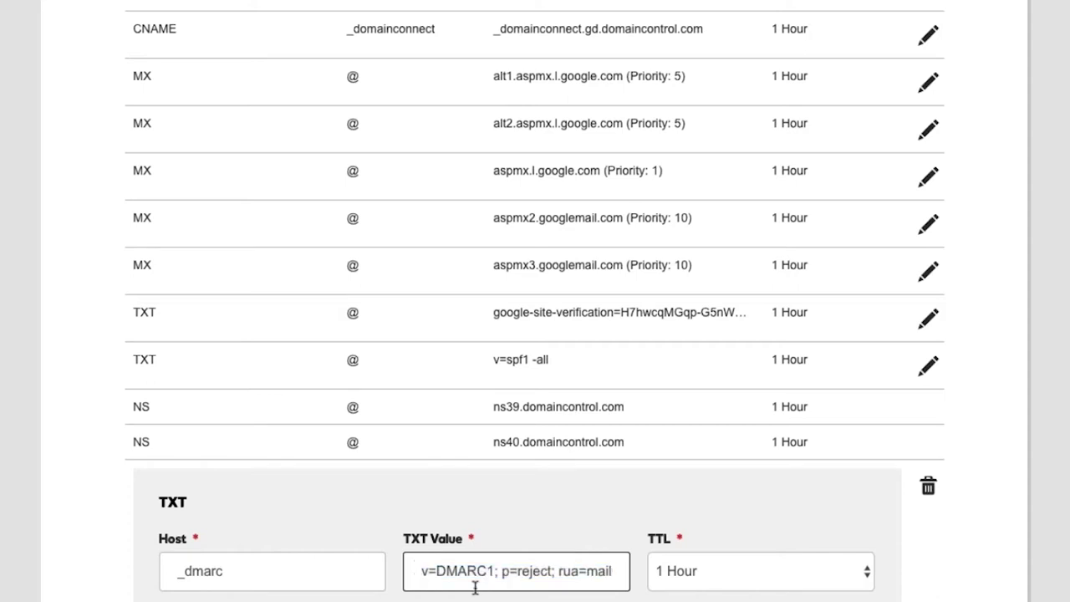
{"action": "left_click_drag", "start_coordinate": [558, 573], "coordinate": [613, 574]}
{"action": "left_click", "coordinate": [550, 572]}
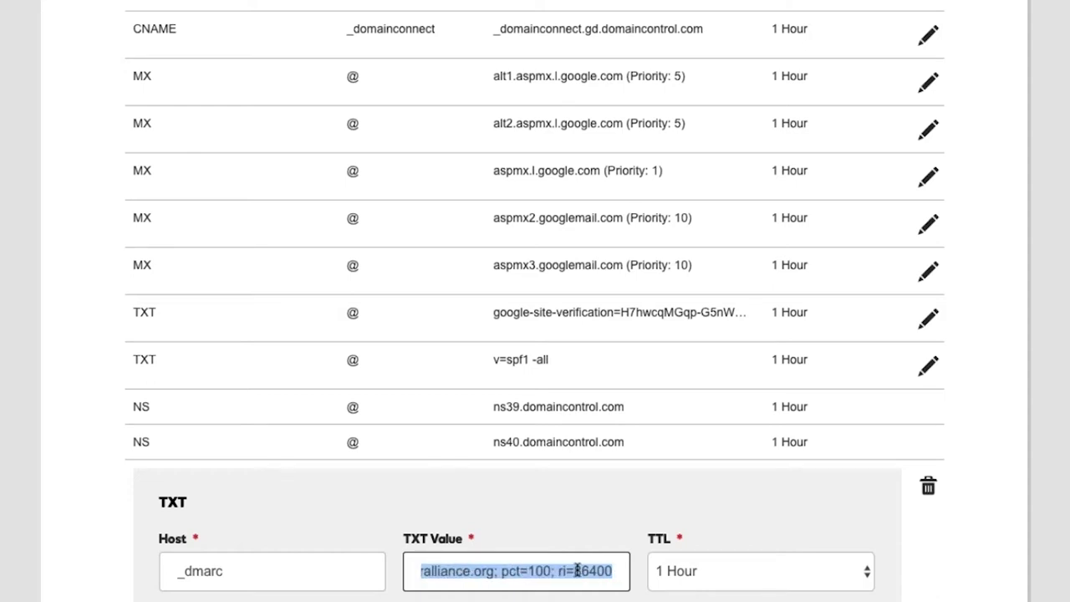
{"action": "left_click", "coordinate": [577, 574]}
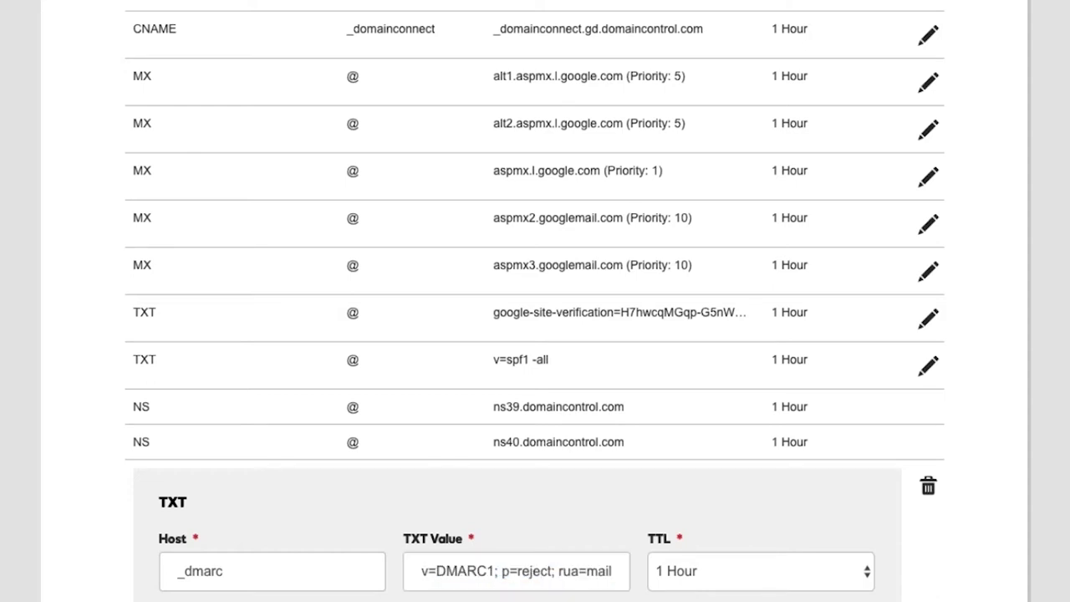
{"action": "key", "text": "Return"}
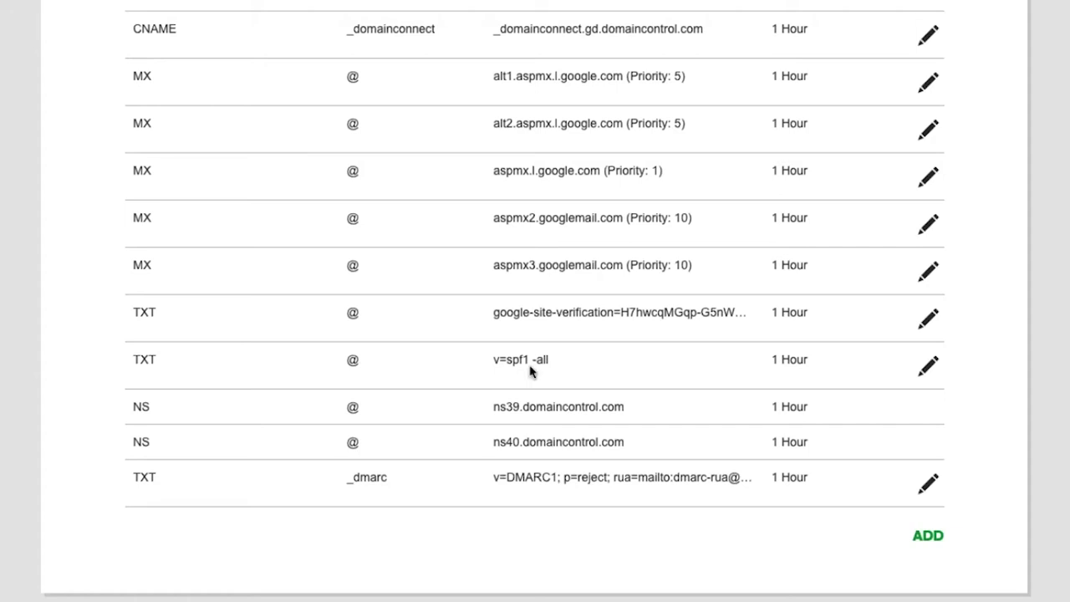
- Check the SPF value and the DMARC version and policy tags in the records list
{"action": "left_click_drag", "start_coordinate": [494, 361], "coordinate": [549, 361]}
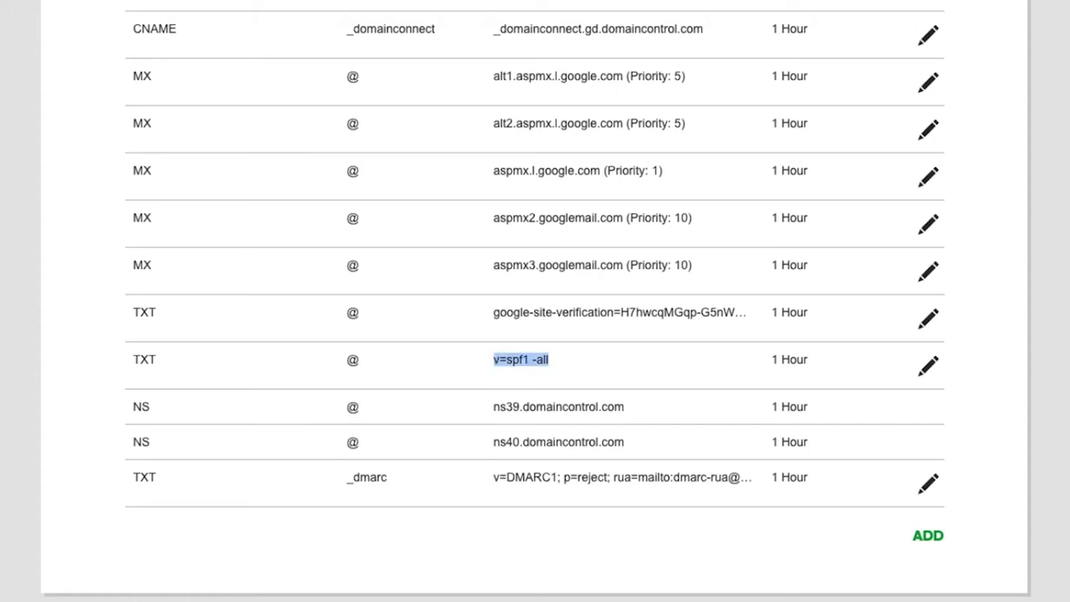
{"action": "left_click", "coordinate": [527, 479]}
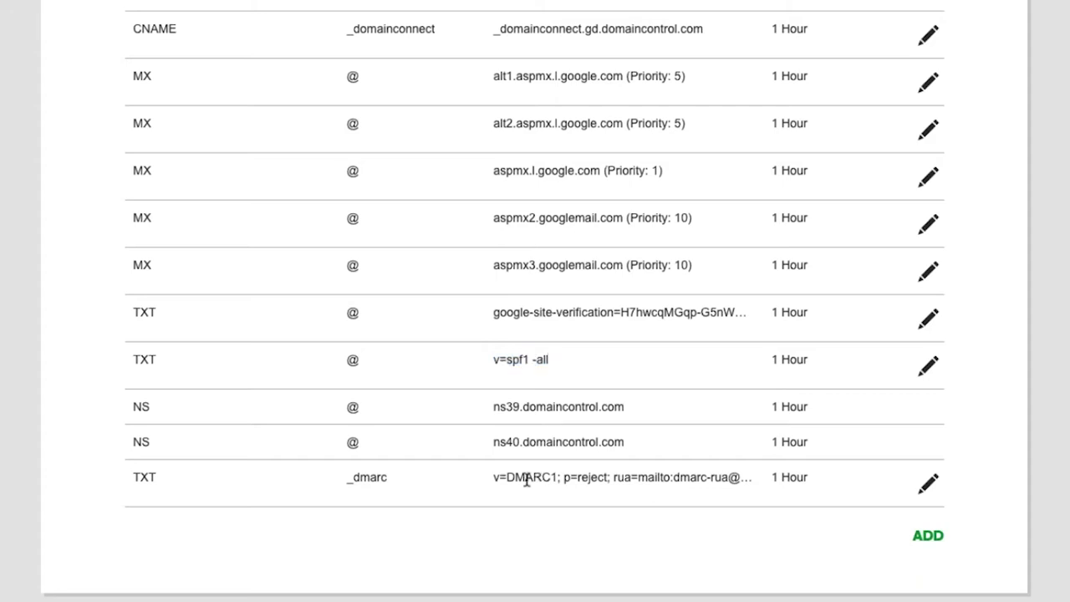
{"action": "left_click_drag", "start_coordinate": [494, 477], "coordinate": [612, 475]}
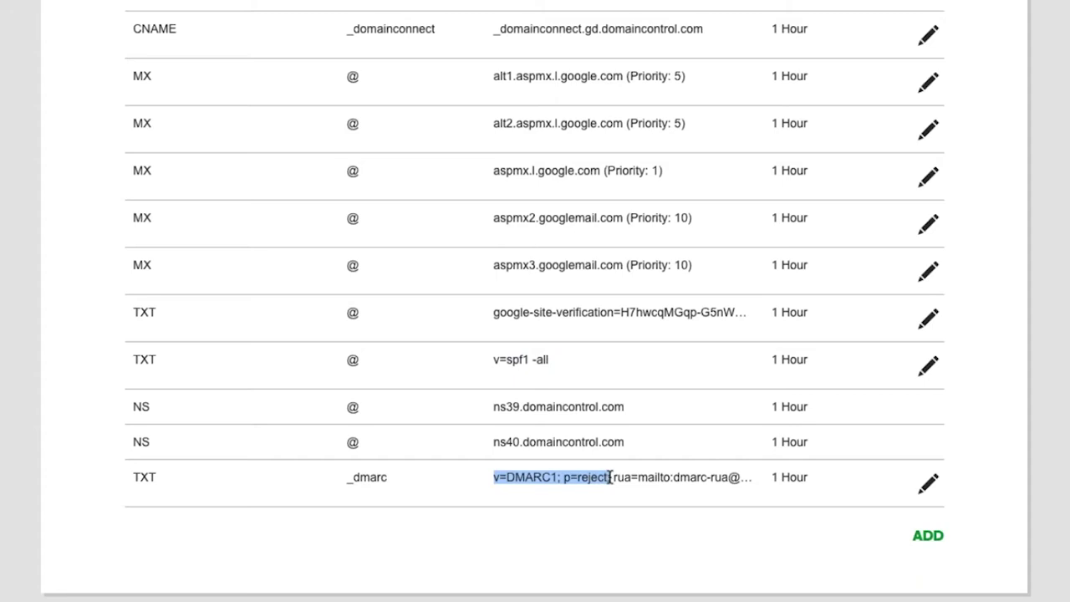
{"action": "left_click", "coordinate": [630, 502]}
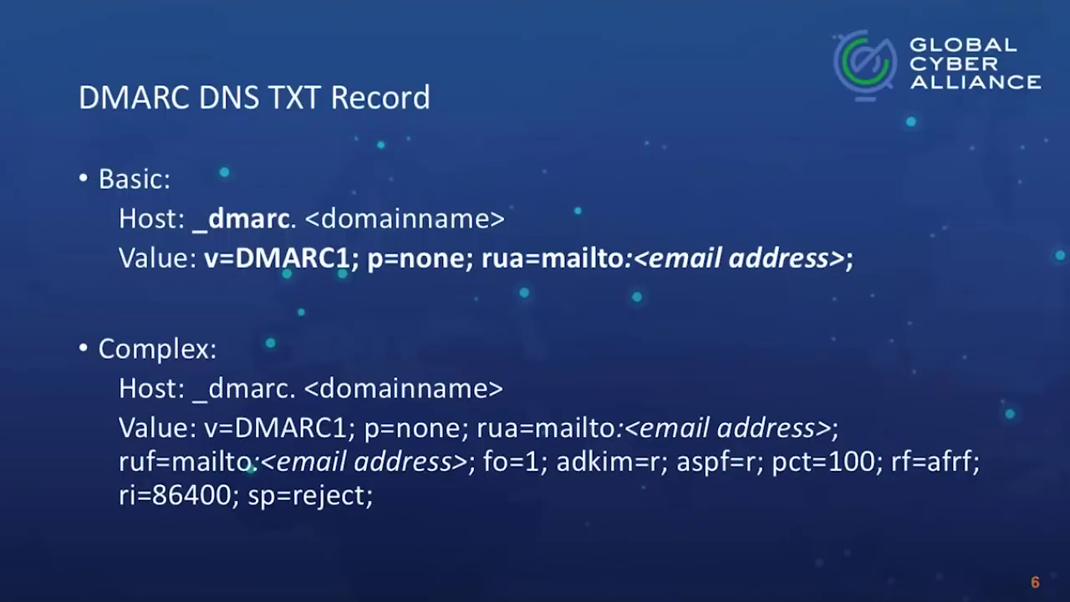
{"action": "key", "text": "Right"}
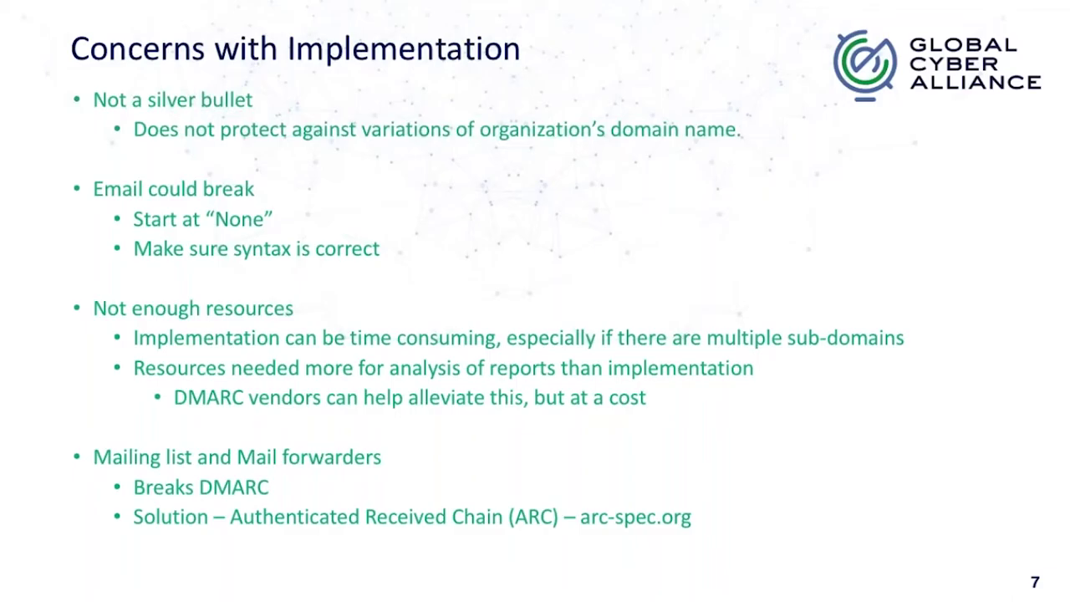